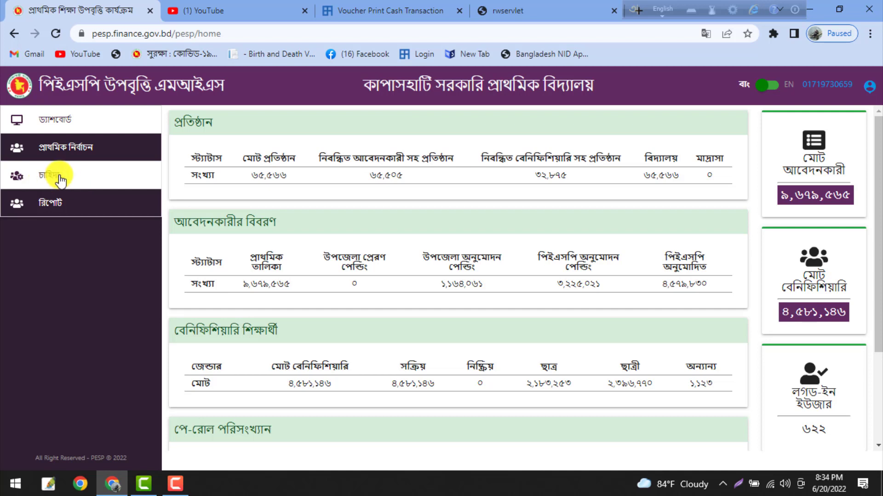
Open the চাহিদা পত্র (demand sheet) page under চাহিদা and look over its student list
{"action": "left_click", "coordinate": [58, 178]}
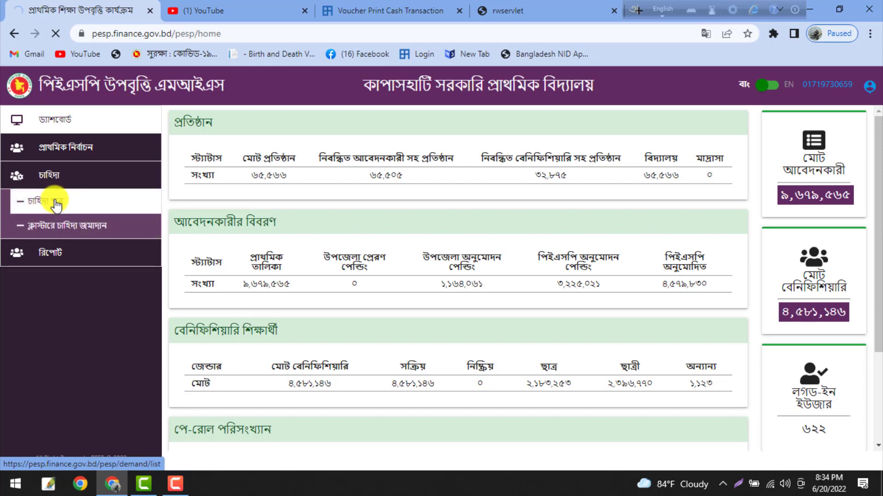
{"action": "scroll", "coordinate": [344, 241], "scroll_direction": "down", "scroll_amount": 6}
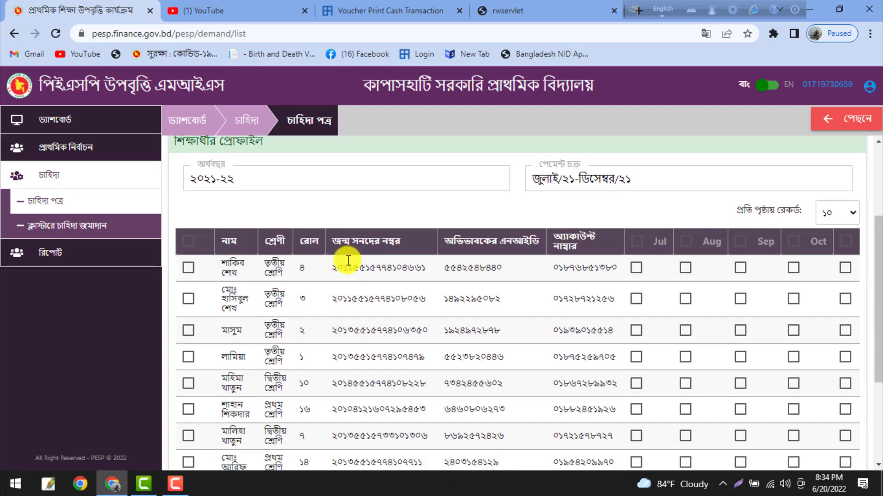
{"action": "scroll", "coordinate": [324, 318], "scroll_direction": "up", "scroll_amount": 6}
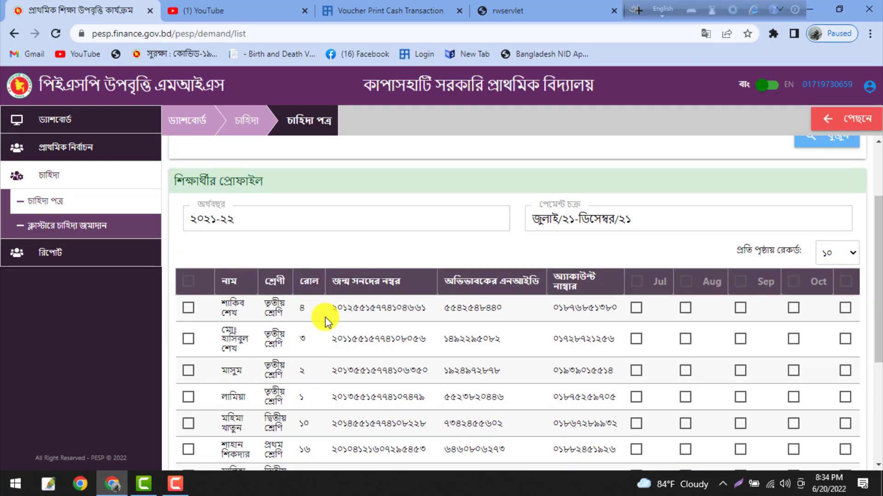
{"action": "scroll", "coordinate": [324, 316], "scroll_direction": "down", "scroll_amount": 5}
{"action": "scroll", "coordinate": [342, 317], "scroll_direction": "up", "scroll_amount": 6}
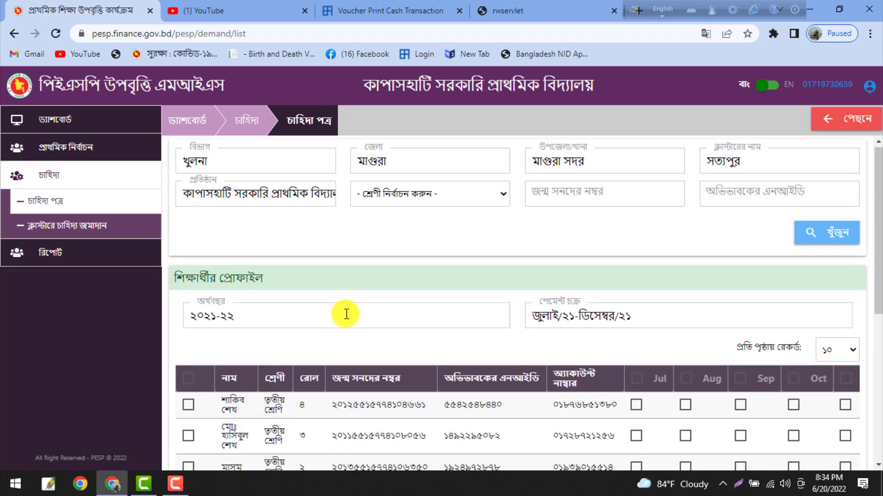
Filter the demand sheet's students by the class প্রাক প্রাথমিক and run the search
{"action": "left_click", "coordinate": [403, 196]}
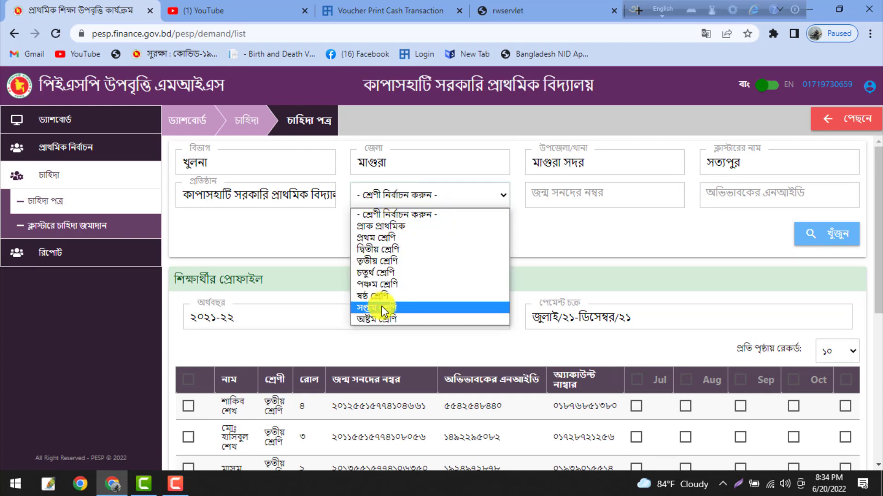
{"action": "left_click", "coordinate": [393, 227]}
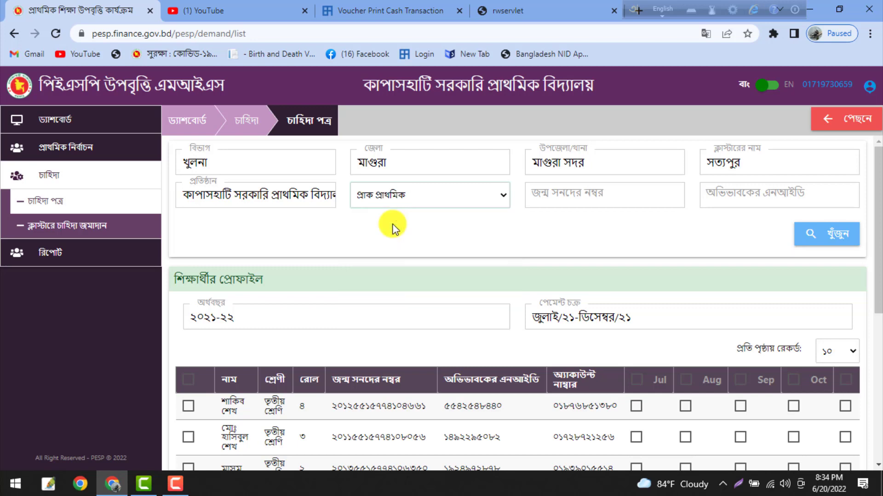
{"action": "left_click", "coordinate": [824, 238]}
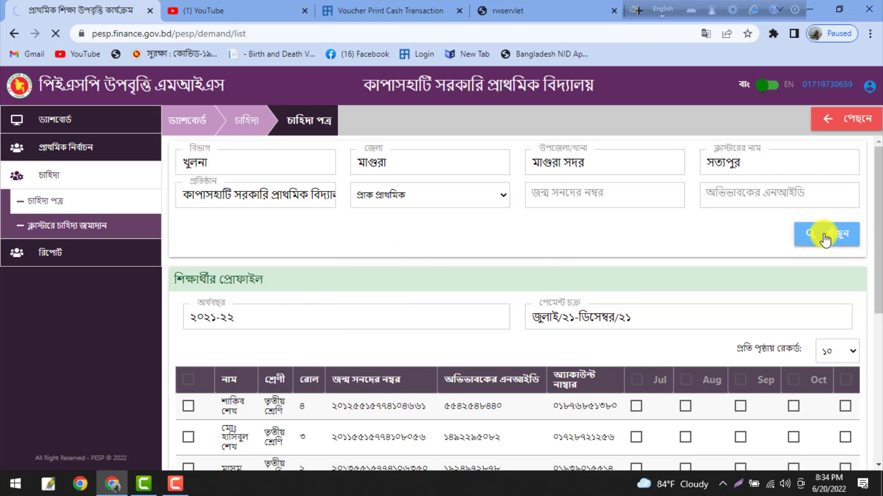
Examine the filtered student list, including class, roll and month columns and the financial year and payment cycle above it
{"action": "scroll", "coordinate": [277, 184], "scroll_direction": "down", "scroll_amount": 6}
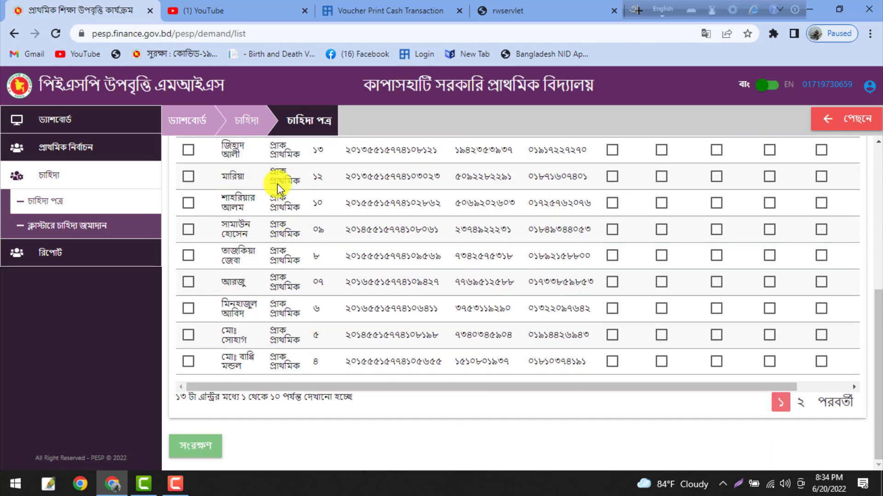
{"action": "scroll", "coordinate": [282, 317], "scroll_direction": "up", "scroll_amount": 4}
{"action": "scroll", "coordinate": [284, 318], "scroll_direction": "up", "scroll_amount": 2}
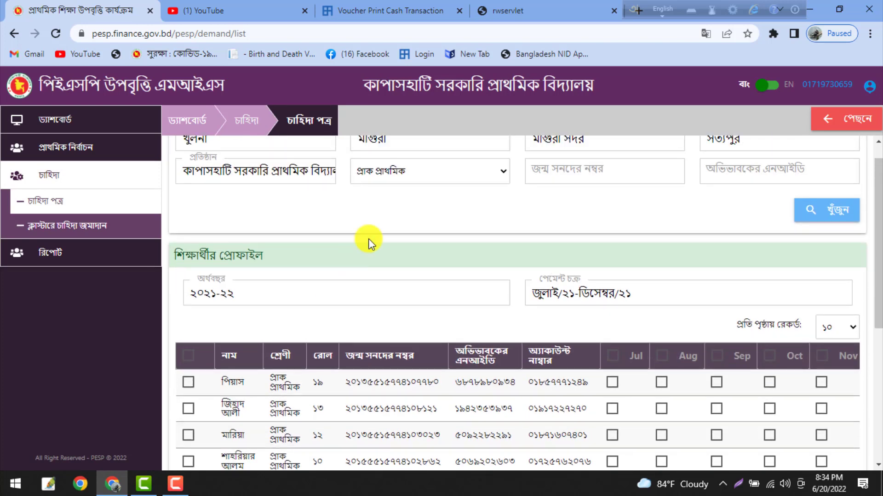
{"action": "scroll", "coordinate": [321, 331], "scroll_direction": "down", "scroll_amount": 3}
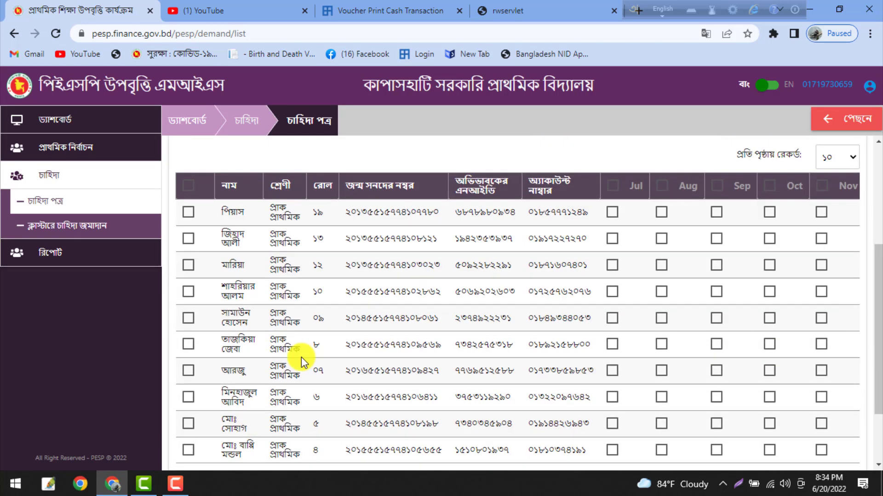
{"action": "scroll", "coordinate": [326, 345], "scroll_direction": "down", "scroll_amount": 3}
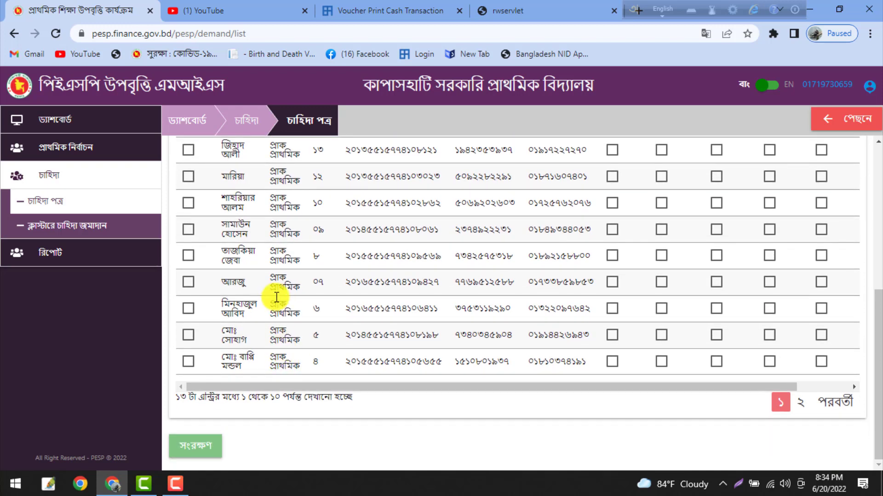
{"action": "scroll", "coordinate": [276, 297], "scroll_direction": "up", "scroll_amount": 5}
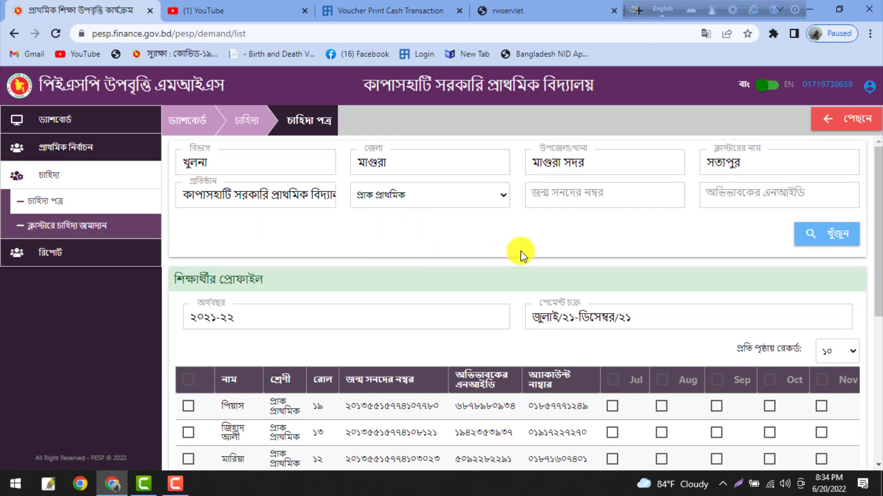
{"action": "scroll", "coordinate": [518, 252], "scroll_direction": "down", "scroll_amount": 1}
{"action": "scroll", "coordinate": [276, 383], "scroll_direction": "down", "scroll_amount": 1}
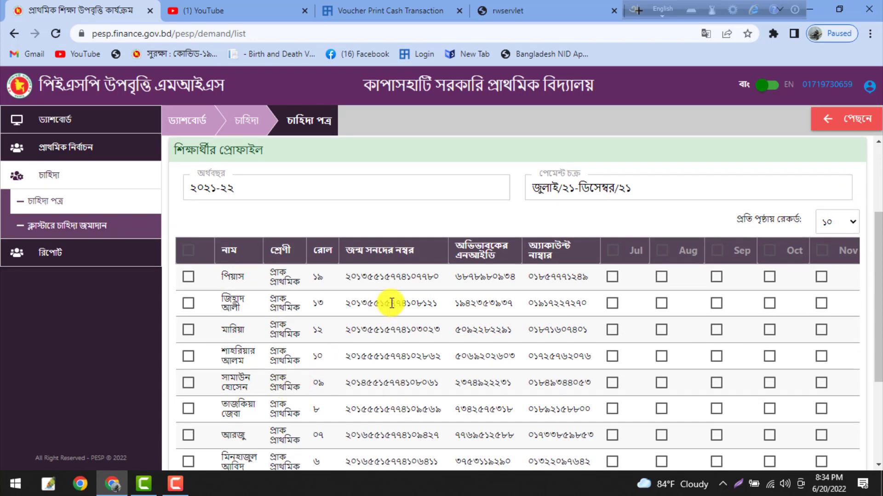
{"action": "scroll", "coordinate": [506, 283], "scroll_direction": "up", "scroll_amount": 2}
{"action": "scroll", "coordinate": [543, 274], "scroll_direction": "down", "scroll_amount": 3}
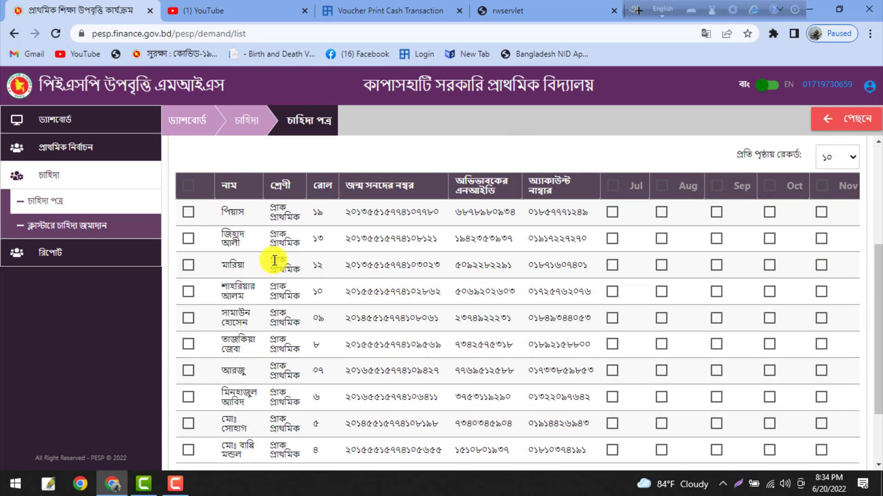
Select all students on the first page of the list and check the rows against the payment cycle and month columns
{"action": "left_click", "coordinate": [190, 189]}
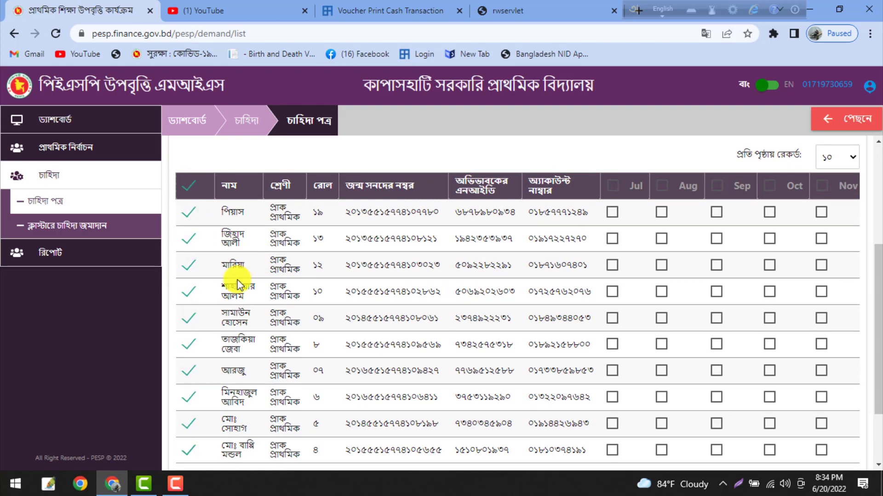
{"action": "scroll", "coordinate": [220, 289], "scroll_direction": "down", "scroll_amount": 2}
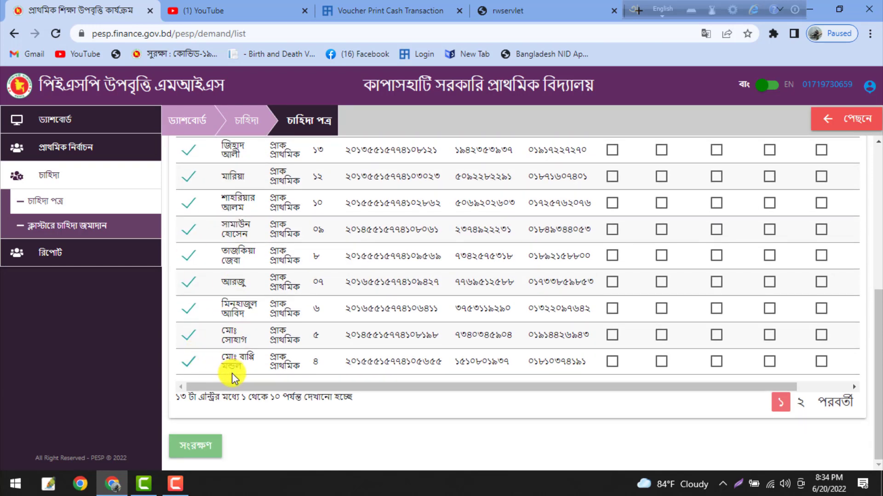
{"action": "scroll", "coordinate": [558, 238], "scroll_direction": "up", "scroll_amount": 3}
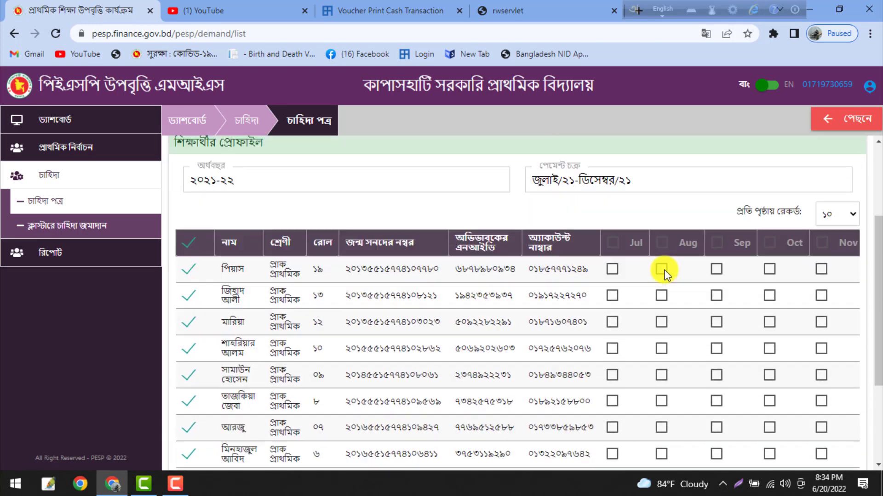
{"action": "scroll", "coordinate": [662, 271], "scroll_direction": "down", "scroll_amount": 2}
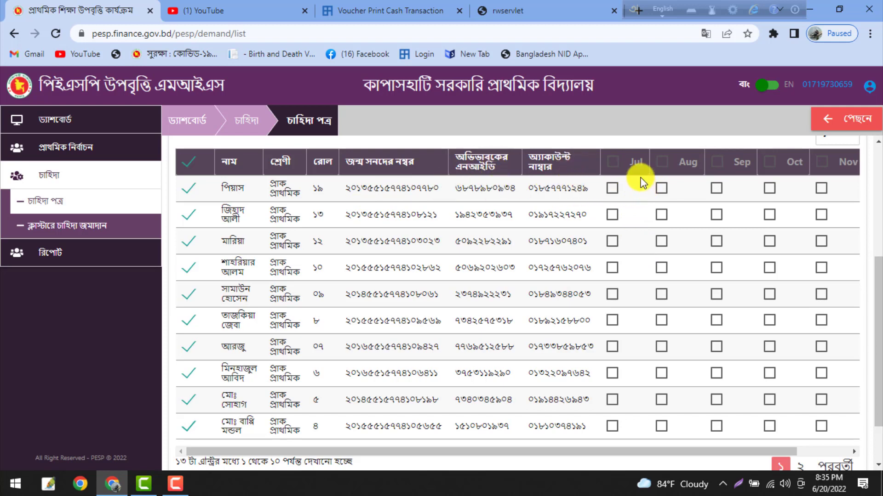
{"action": "scroll", "coordinate": [633, 180], "scroll_direction": "up", "scroll_amount": 4}
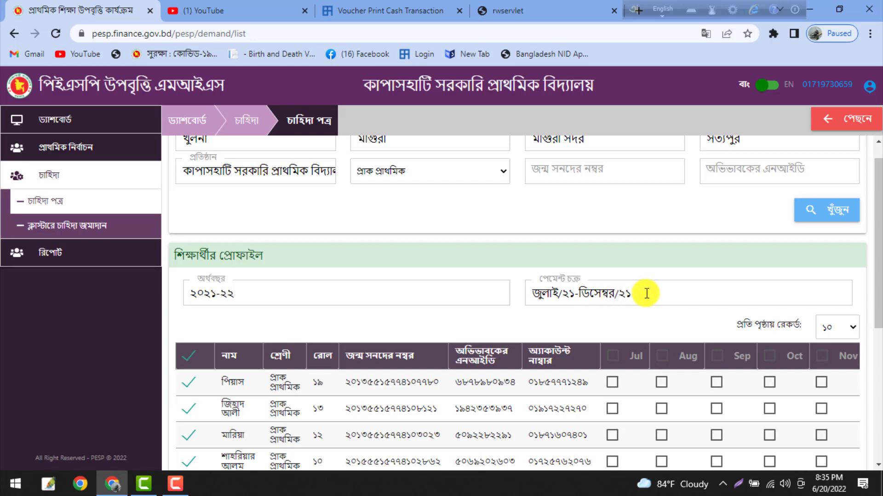
{"action": "scroll", "coordinate": [651, 292], "scroll_direction": "up", "scroll_amount": 1}
{"action": "scroll", "coordinate": [651, 291], "scroll_direction": "down", "scroll_amount": 3}
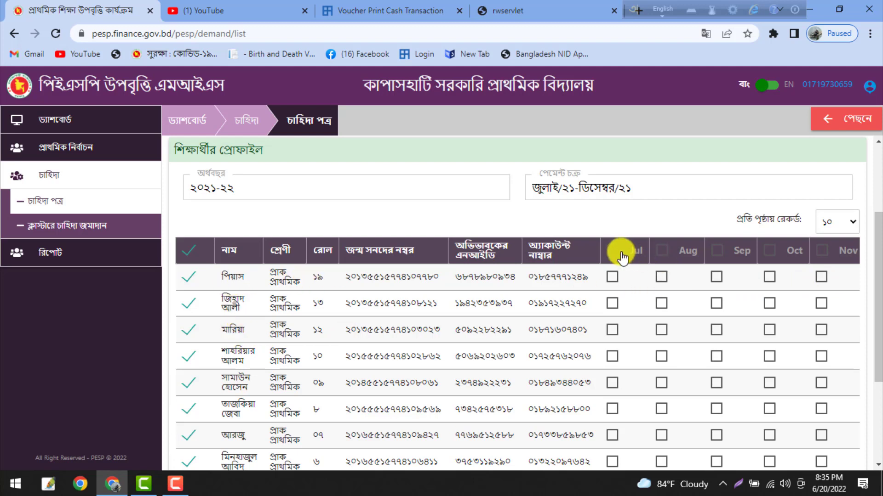
{"action": "scroll", "coordinate": [814, 274], "scroll_direction": "down", "scroll_amount": 1}
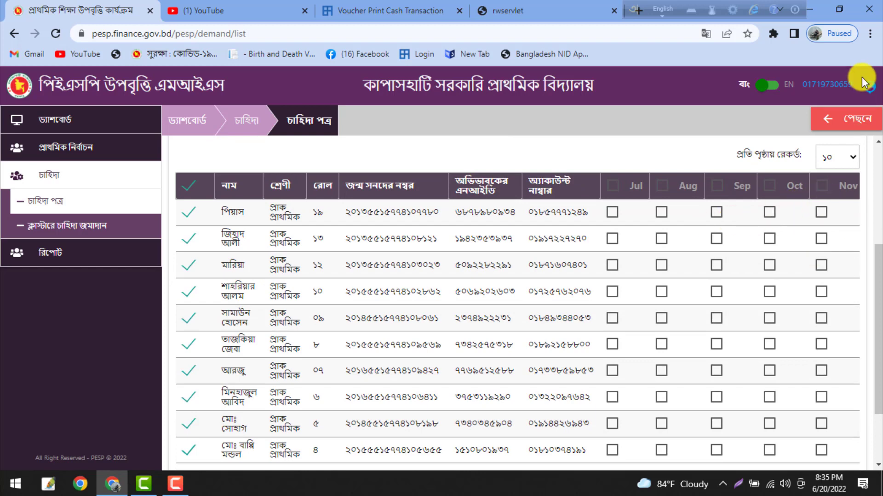
Reduce the browser page zoom to 90% so all month columns from Jul to Dec fit
{"action": "left_click", "coordinate": [870, 34]}
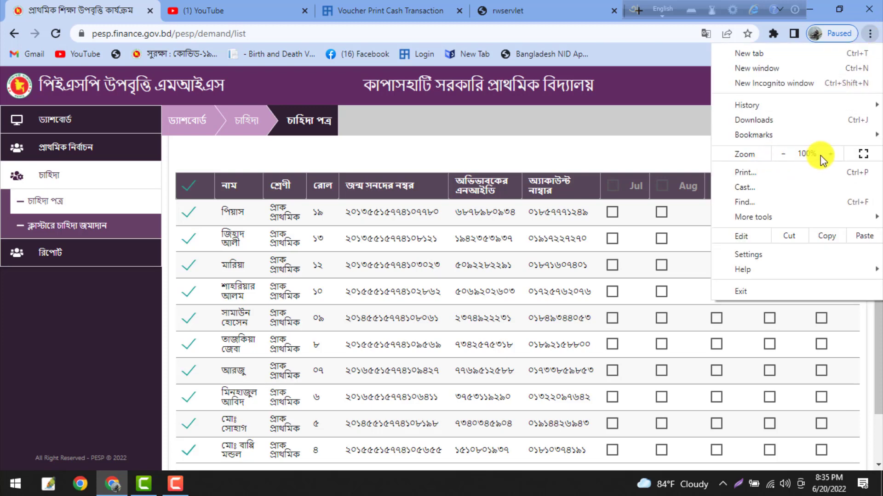
{"action": "left_click", "coordinate": [785, 155]}
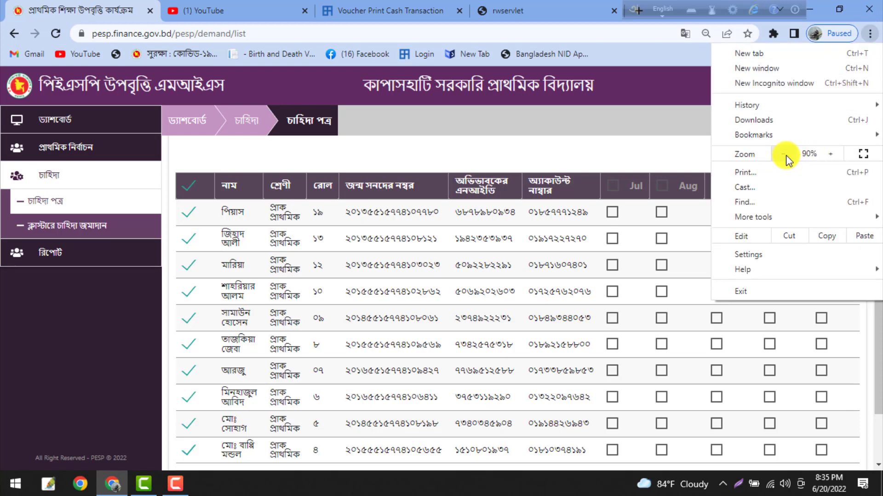
{"action": "left_click", "coordinate": [642, 143]}
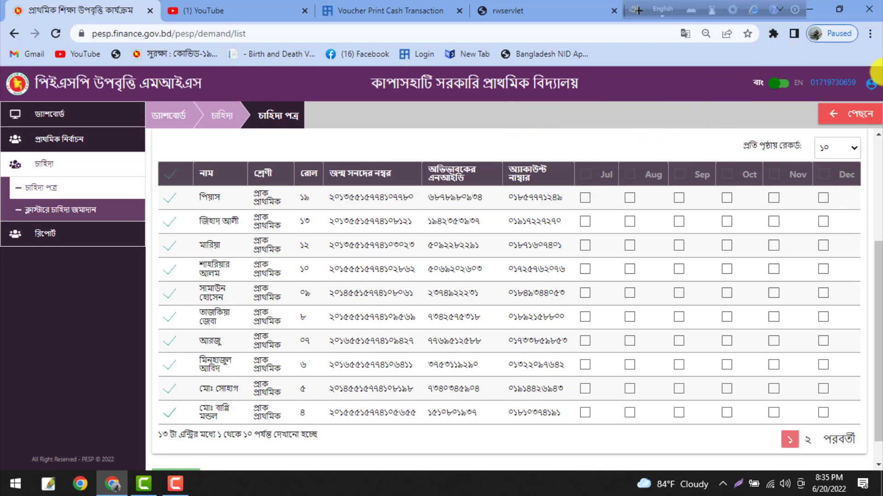
Try the browser page zoom at 80% and return it to 90%
{"action": "left_click", "coordinate": [870, 33]}
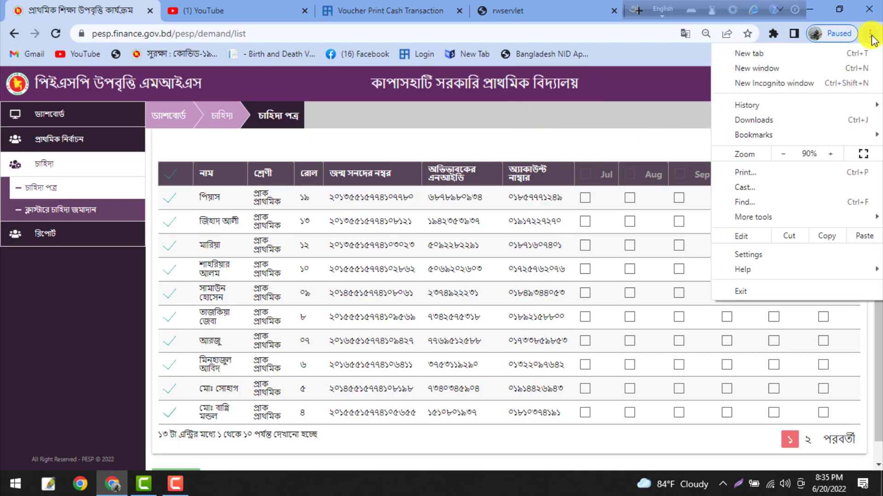
{"action": "left_click", "coordinate": [782, 154]}
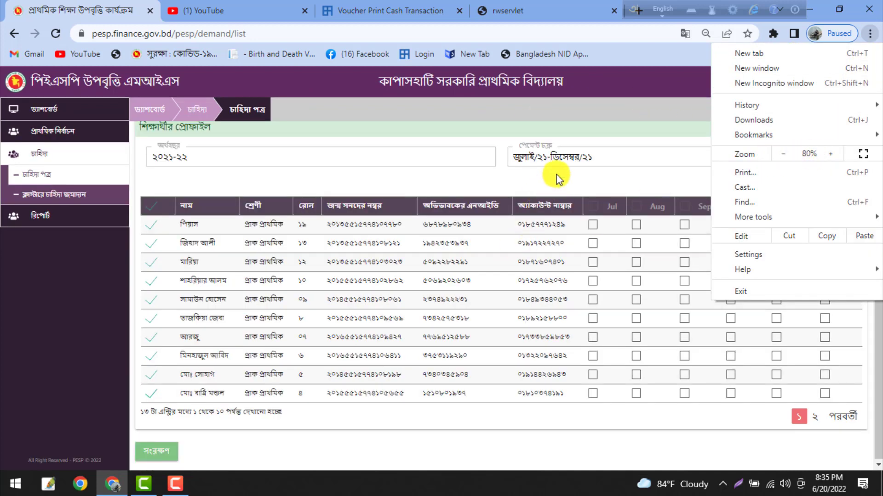
{"action": "left_click", "coordinate": [636, 248]}
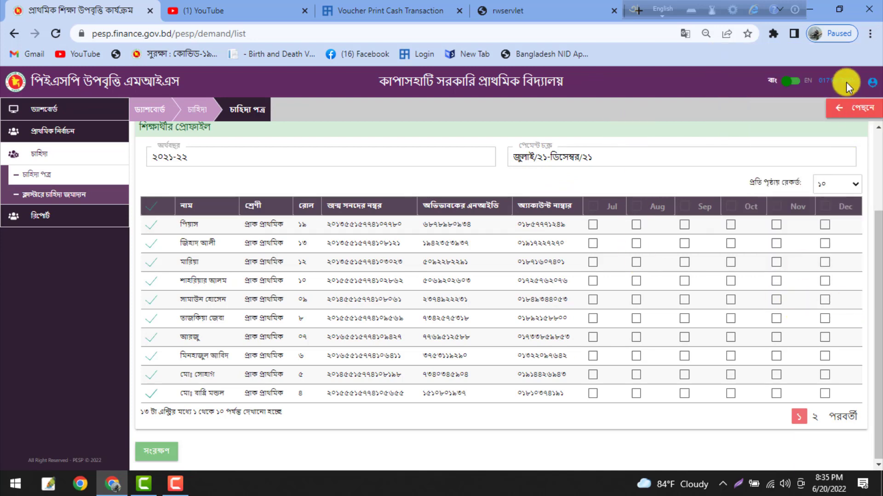
{"action": "left_click", "coordinate": [870, 33]}
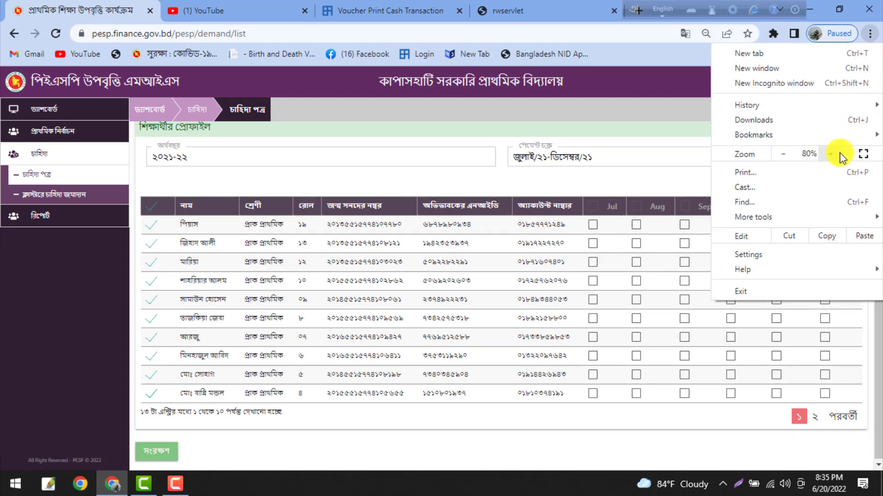
{"action": "left_click", "coordinate": [836, 154]}
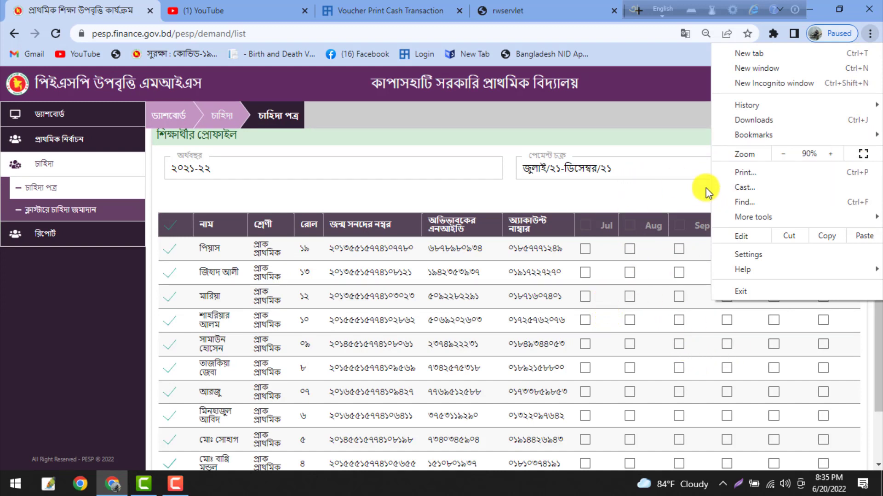
{"action": "left_click", "coordinate": [686, 190]}
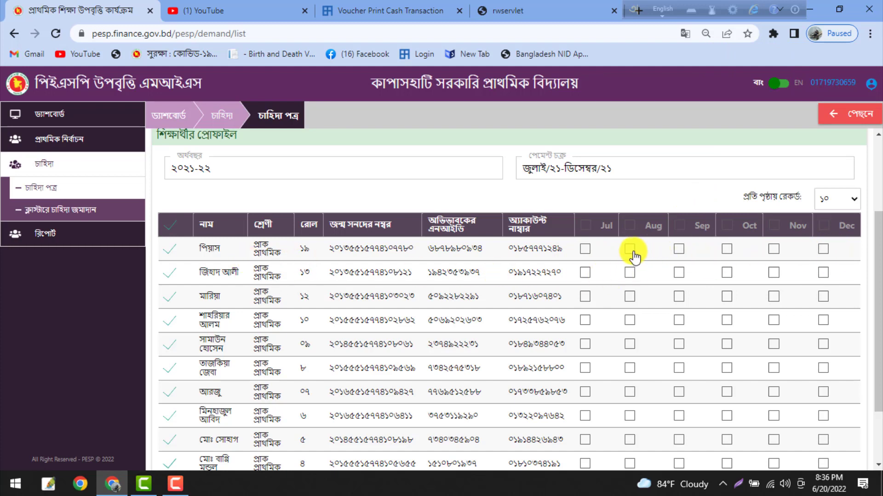
Mark the Jul month for all students on the current page and check the marked rows
{"action": "left_click", "coordinate": [587, 229]}
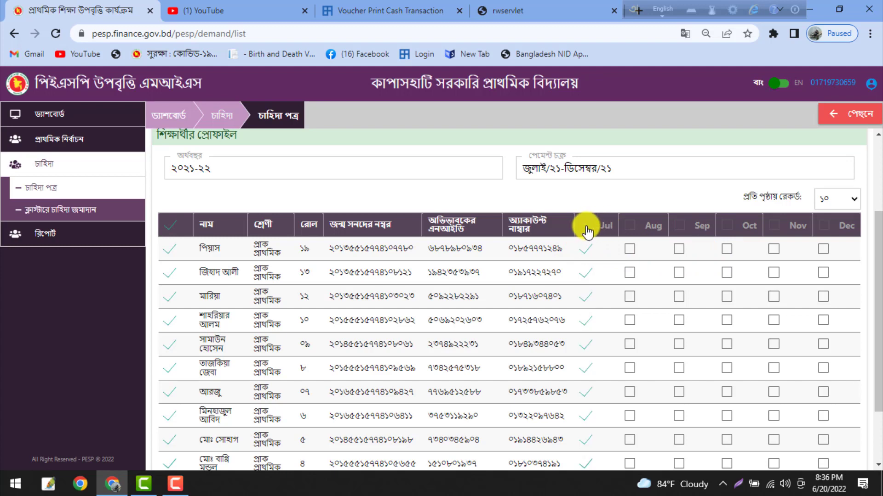
{"action": "scroll", "coordinate": [586, 240], "scroll_direction": "down", "scroll_amount": 2}
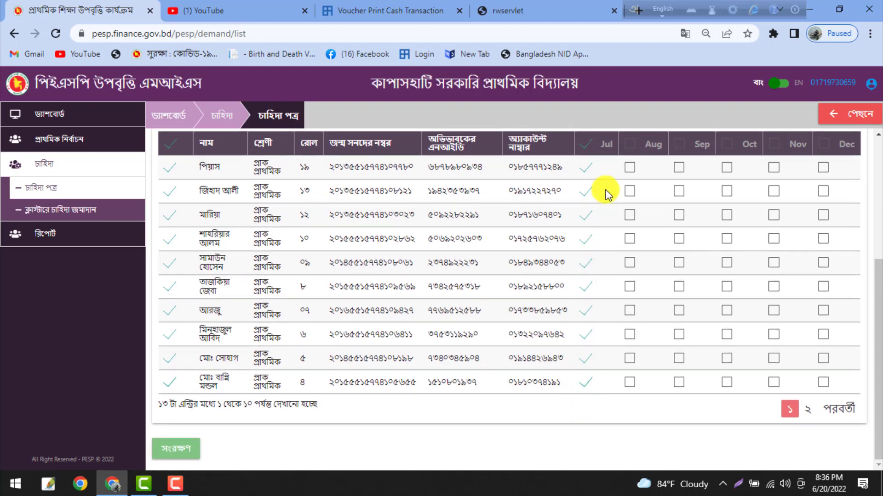
{"action": "scroll", "coordinate": [597, 257], "scroll_direction": "up", "scroll_amount": 3}
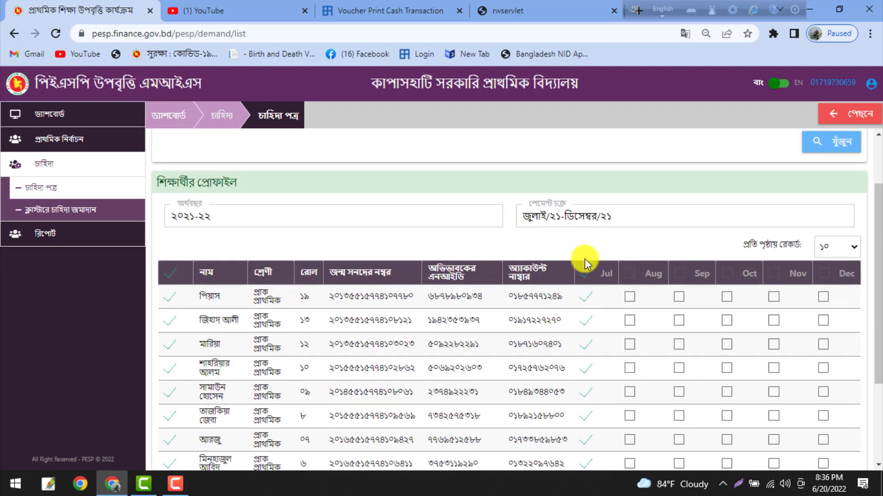
{"action": "scroll", "coordinate": [573, 335], "scroll_direction": "down", "scroll_amount": 3}
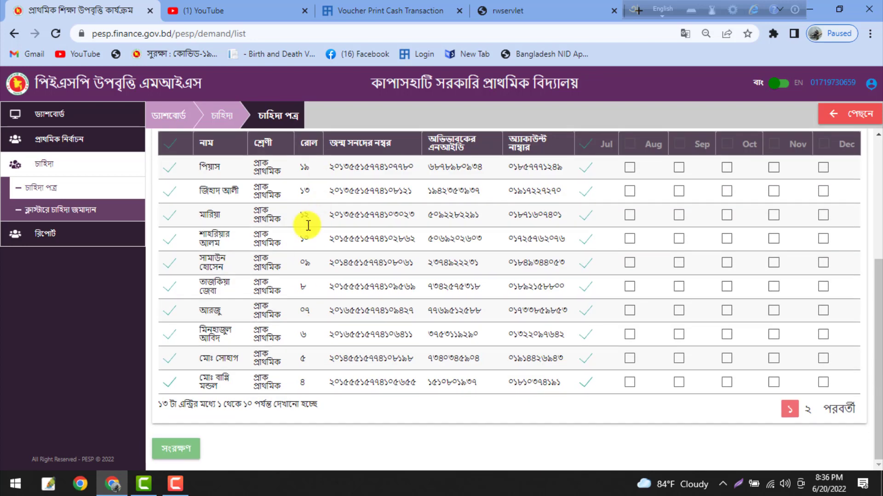
{"action": "scroll", "coordinate": [593, 218], "scroll_direction": "up", "scroll_amount": 2}
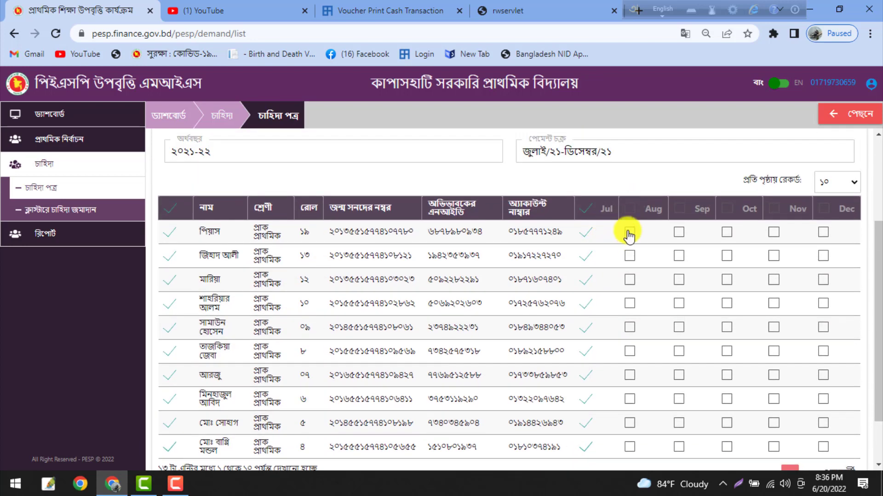
Mark the Aug, Sep, Oct, Nov and Dec months for all students on the current page
{"action": "left_click", "coordinate": [629, 209]}
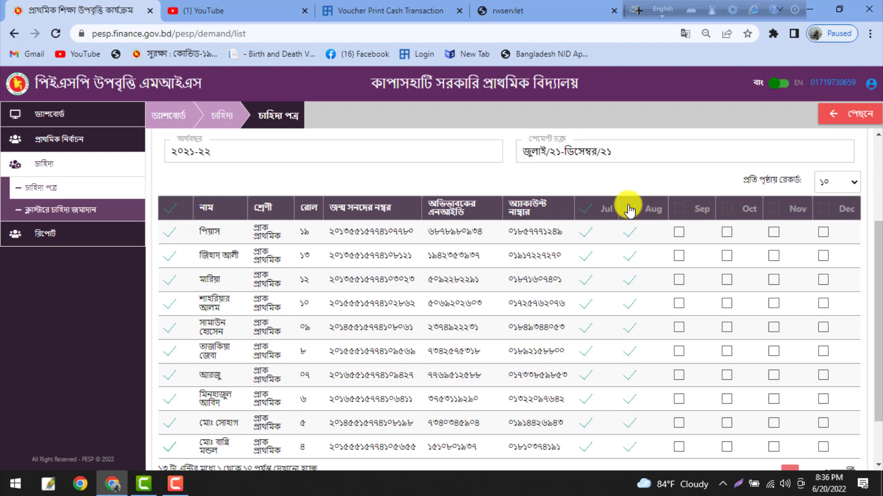
{"action": "scroll", "coordinate": [627, 276], "scroll_direction": "down", "scroll_amount": 2}
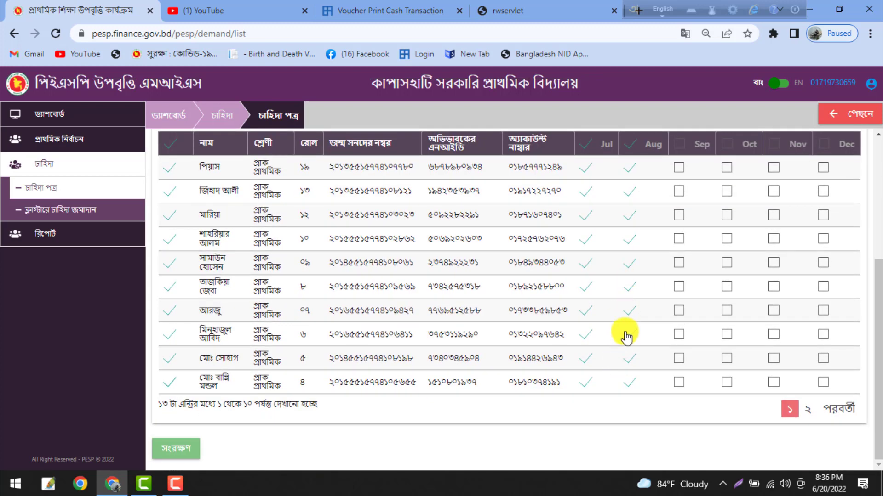
{"action": "scroll", "coordinate": [626, 334], "scroll_direction": "up", "scroll_amount": 2}
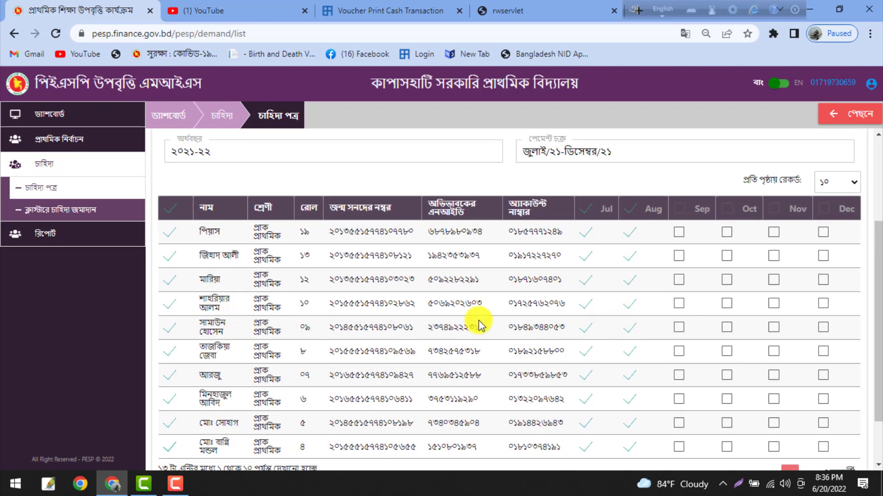
{"action": "left_click", "coordinate": [679, 303]}
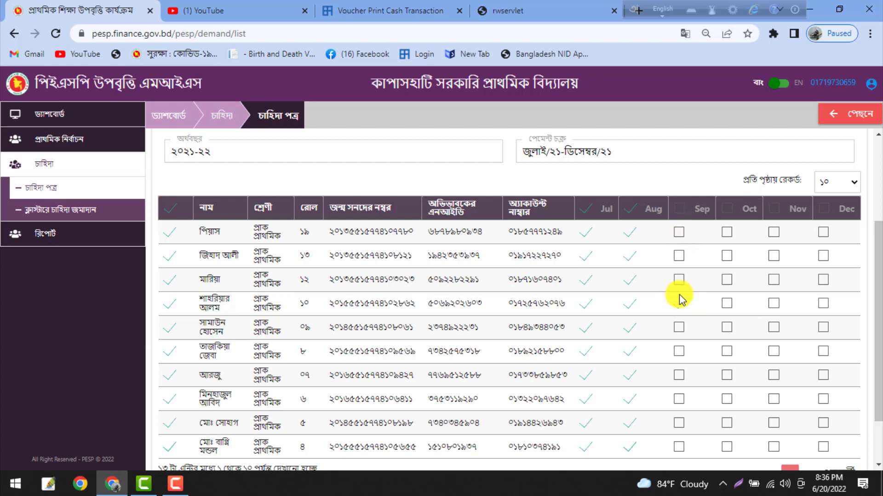
{"action": "left_click", "coordinate": [678, 207]}
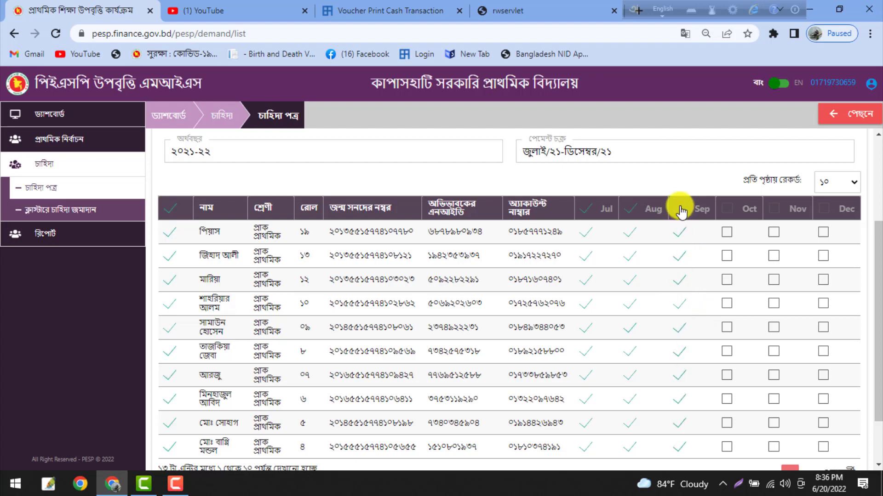
{"action": "left_click", "coordinate": [728, 210]}
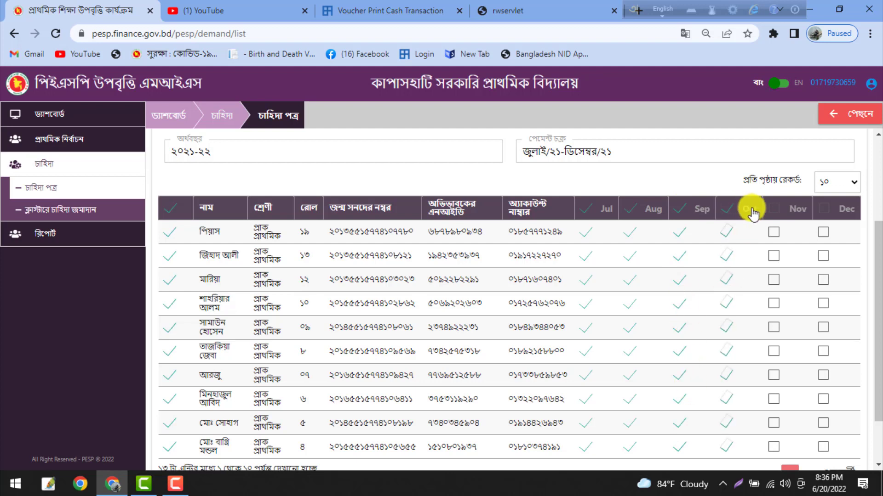
{"action": "left_click", "coordinate": [771, 209]}
{"action": "scroll", "coordinate": [729, 272], "scroll_direction": "down", "scroll_amount": 2}
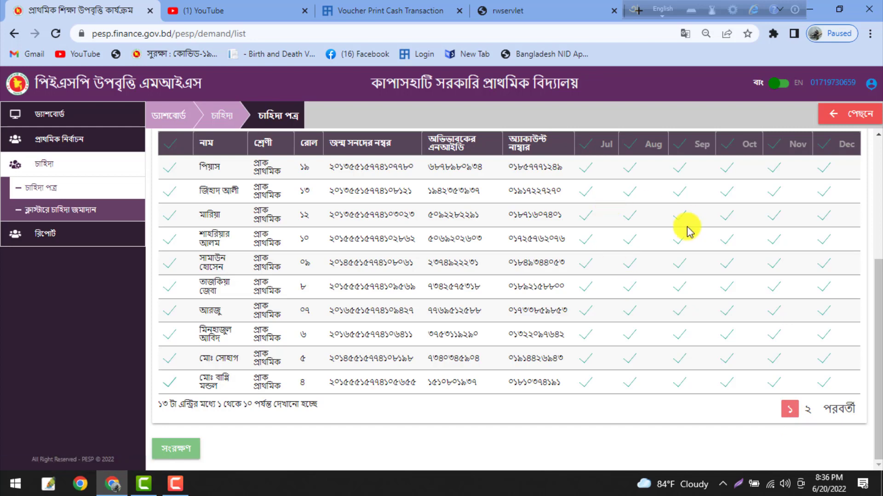
Try unmarking Oct for the student with roll 12 and Aug for the student with roll 8, and mark both again
{"action": "scroll", "coordinate": [685, 228], "scroll_direction": "up", "scroll_amount": 3}
{"action": "scroll", "coordinate": [685, 229], "scroll_direction": "down", "scroll_amount": 1}
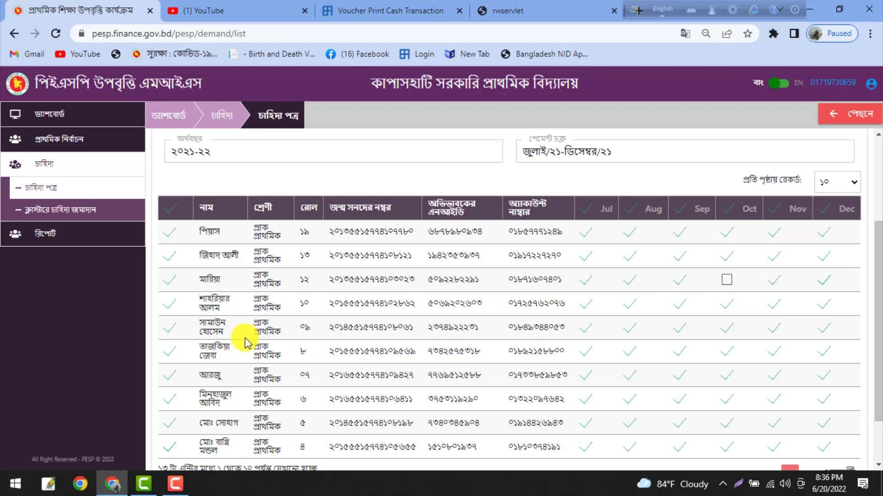
{"action": "scroll", "coordinate": [239, 320], "scroll_direction": "down", "scroll_amount": 2}
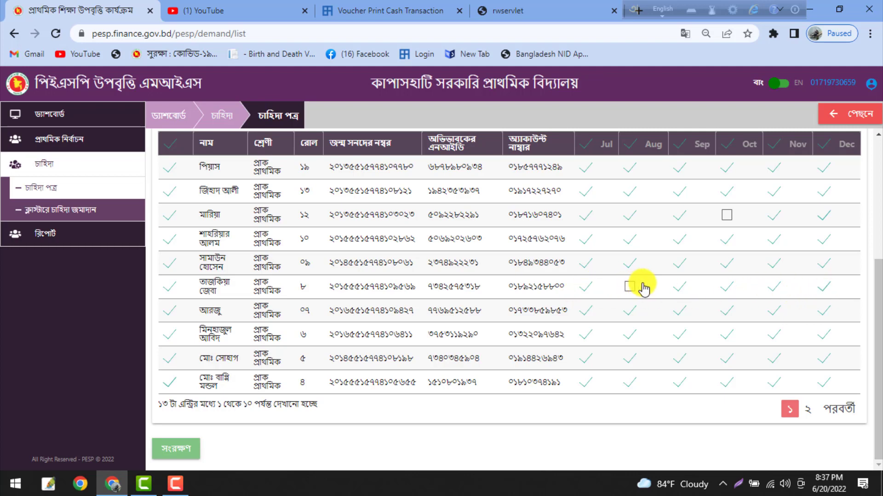
{"action": "scroll", "coordinate": [642, 286], "scroll_direction": "up", "scroll_amount": 2}
{"action": "scroll", "coordinate": [650, 282], "scroll_direction": "down", "scroll_amount": 2}
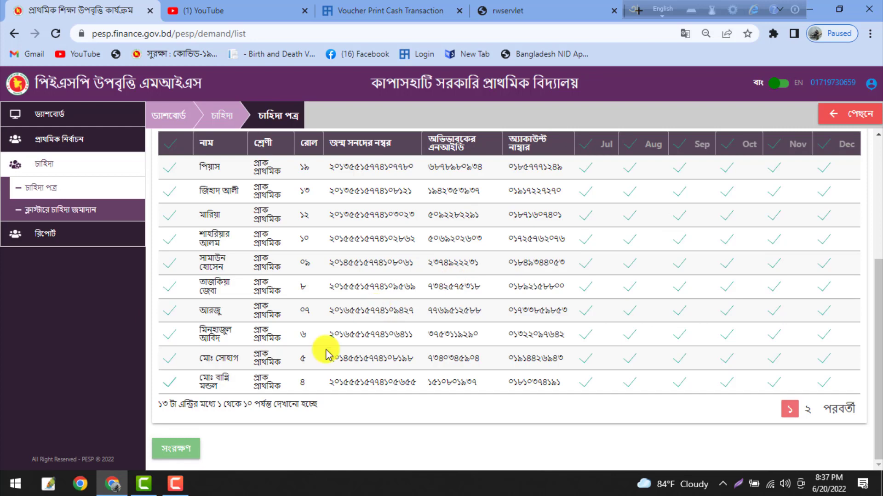
Set the list to show 20 records per page and check the rows of all students
{"action": "scroll", "coordinate": [570, 322], "scroll_direction": "up", "scroll_amount": 4}
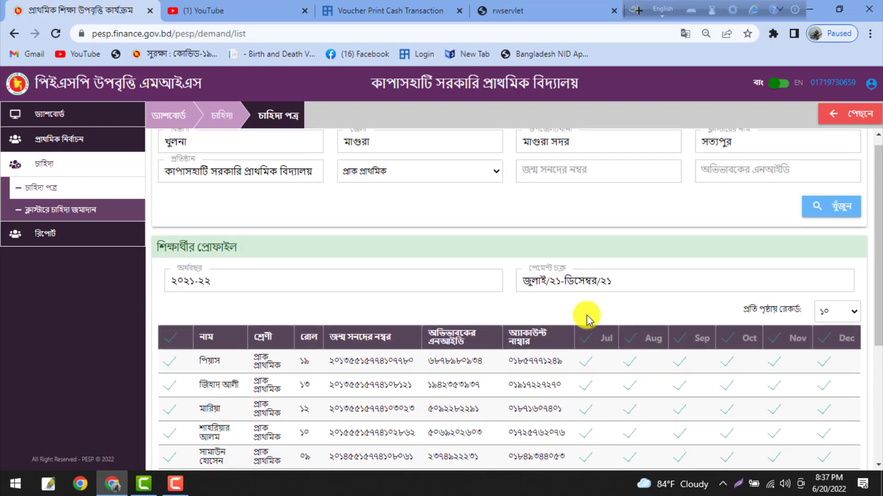
{"action": "scroll", "coordinate": [579, 319], "scroll_direction": "down", "scroll_amount": 3}
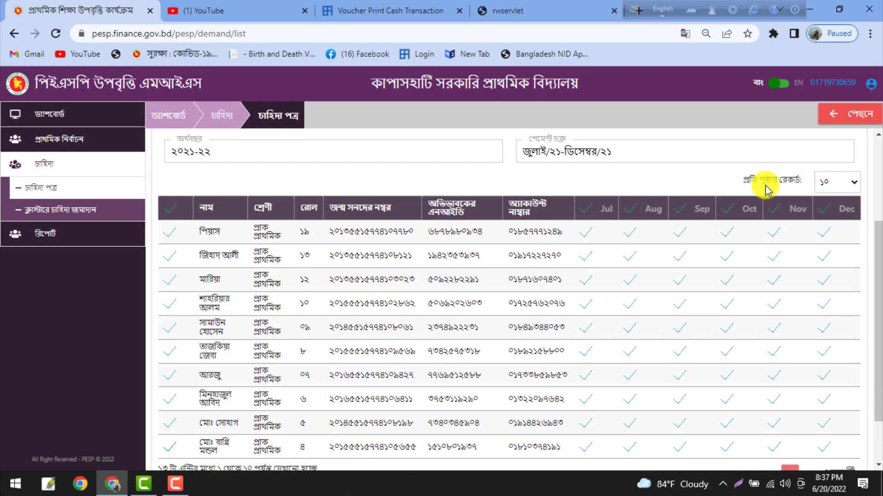
{"action": "scroll", "coordinate": [367, 267], "scroll_direction": "down", "scroll_amount": 2}
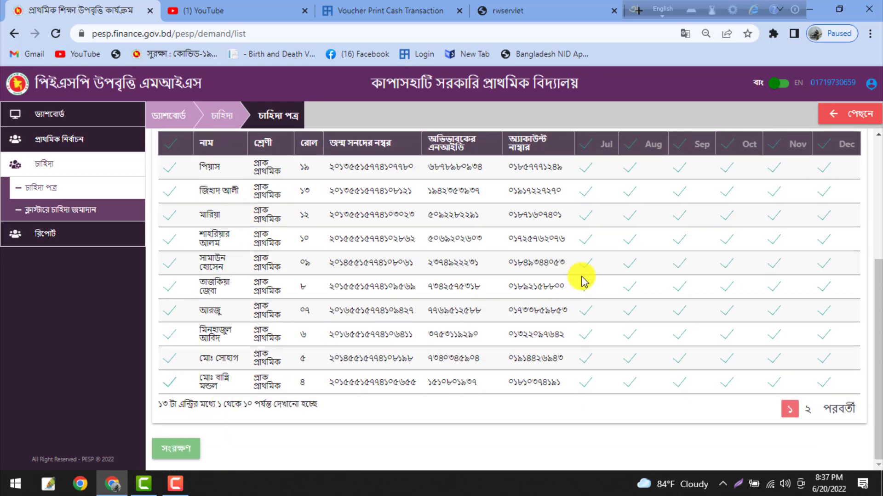
{"action": "scroll", "coordinate": [584, 278], "scroll_direction": "up", "scroll_amount": 2}
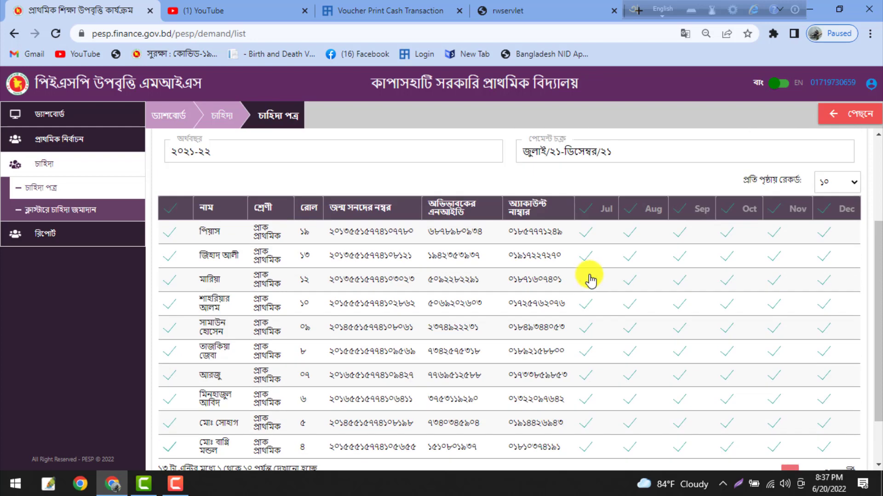
{"action": "left_click", "coordinate": [837, 185]}
{"action": "left_click", "coordinate": [836, 210]}
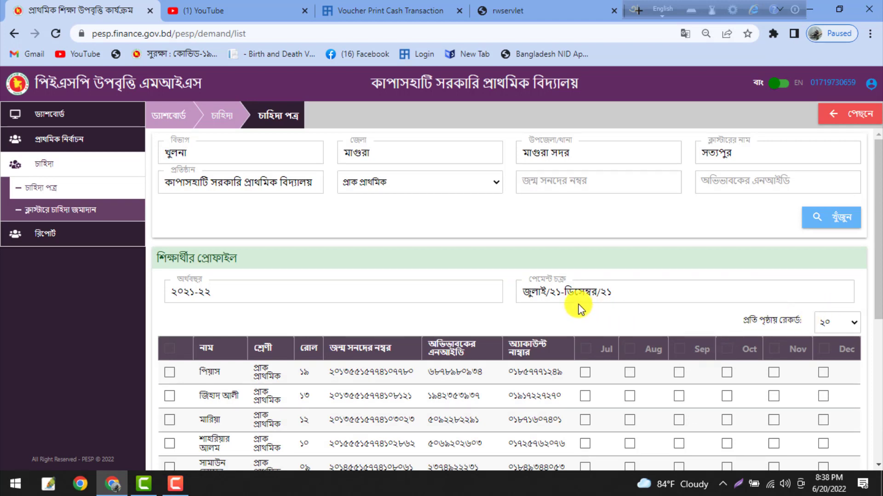
{"action": "scroll", "coordinate": [578, 308], "scroll_direction": "down", "scroll_amount": 5}
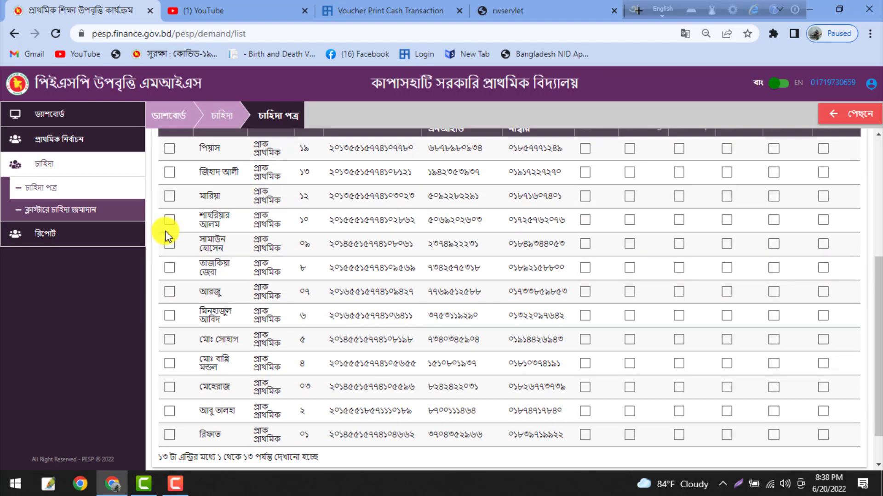
{"action": "scroll", "coordinate": [165, 231], "scroll_direction": "down", "scroll_amount": 1}
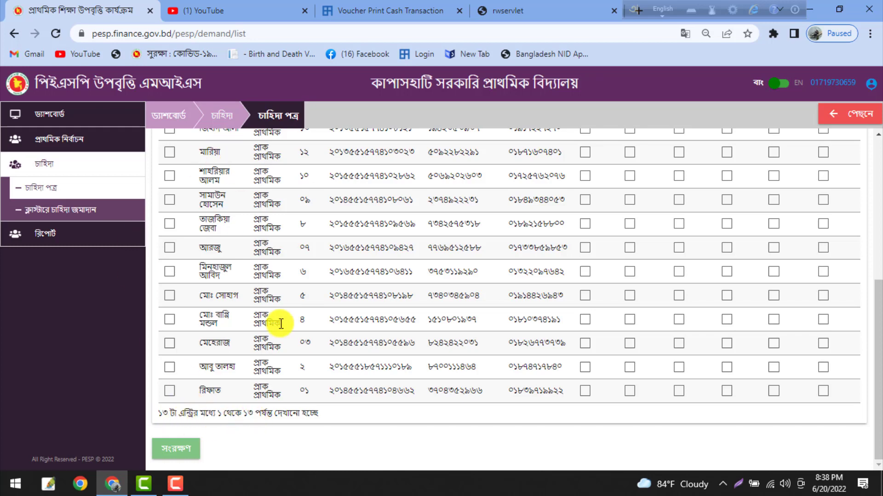
{"action": "scroll", "coordinate": [281, 325], "scroll_direction": "up", "scroll_amount": 3}
{"action": "scroll", "coordinate": [286, 305], "scroll_direction": "down", "scroll_amount": 1}
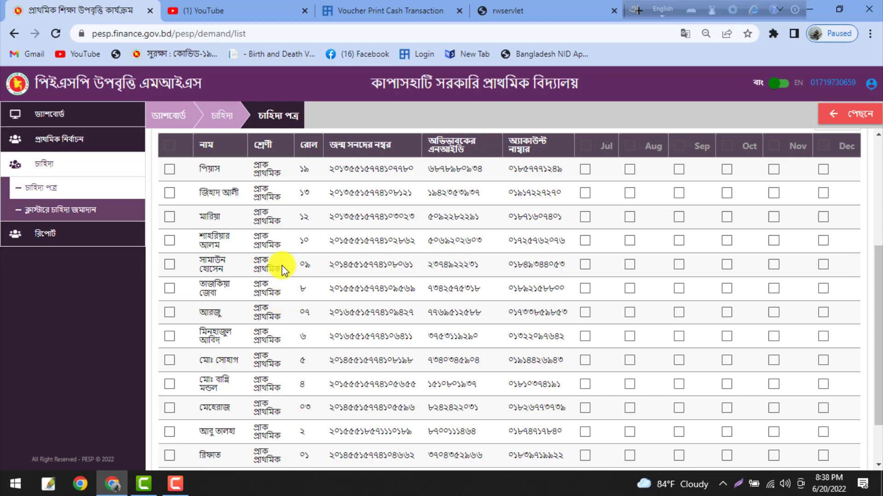
{"action": "scroll", "coordinate": [571, 355], "scroll_direction": "down", "scroll_amount": 1}
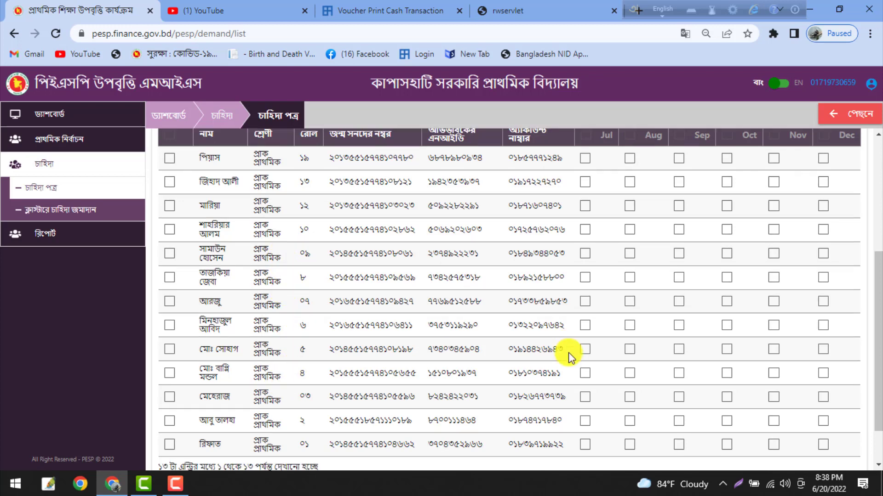
Examine the records-per-page options and compare them with the student list down to its last row
{"action": "scroll", "coordinate": [572, 355], "scroll_direction": "up", "scroll_amount": 4}
{"action": "left_click", "coordinate": [844, 312]}
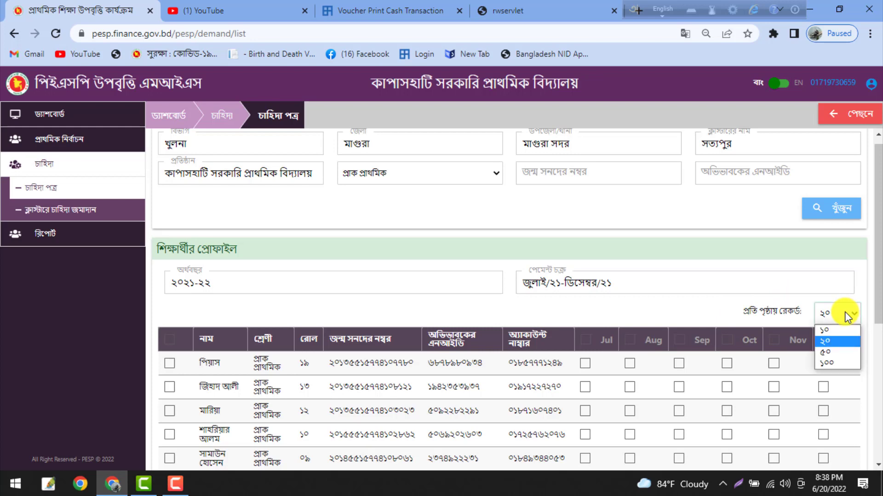
{"action": "left_click", "coordinate": [833, 363]}
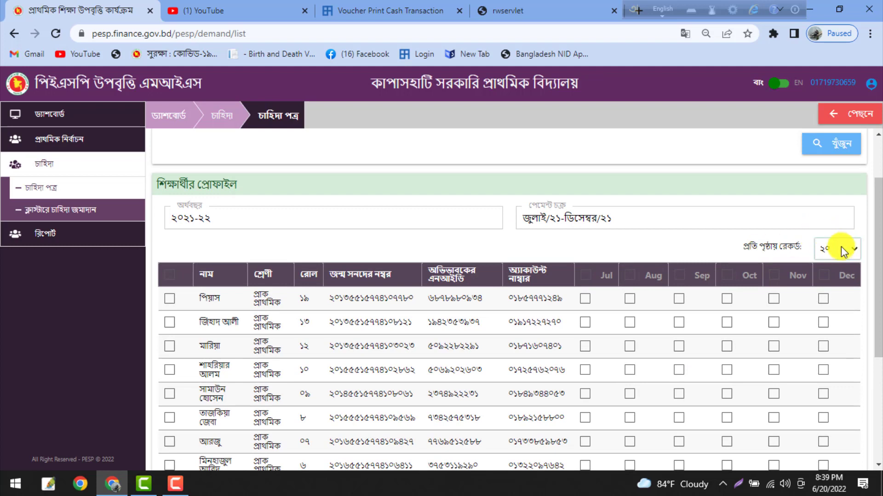
{"action": "left_click", "coordinate": [844, 251]}
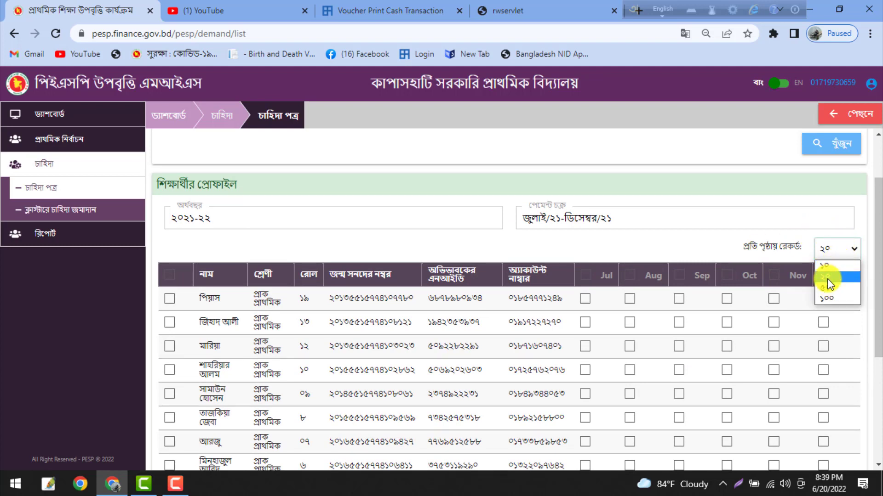
{"action": "scroll", "coordinate": [384, 344], "scroll_direction": "down", "scroll_amount": 5}
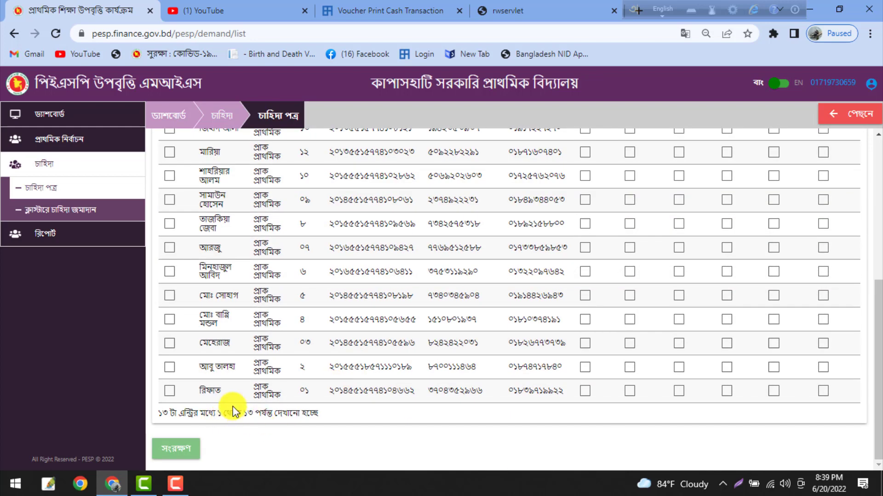
{"action": "scroll", "coordinate": [677, 356], "scroll_direction": "up", "scroll_amount": 4}
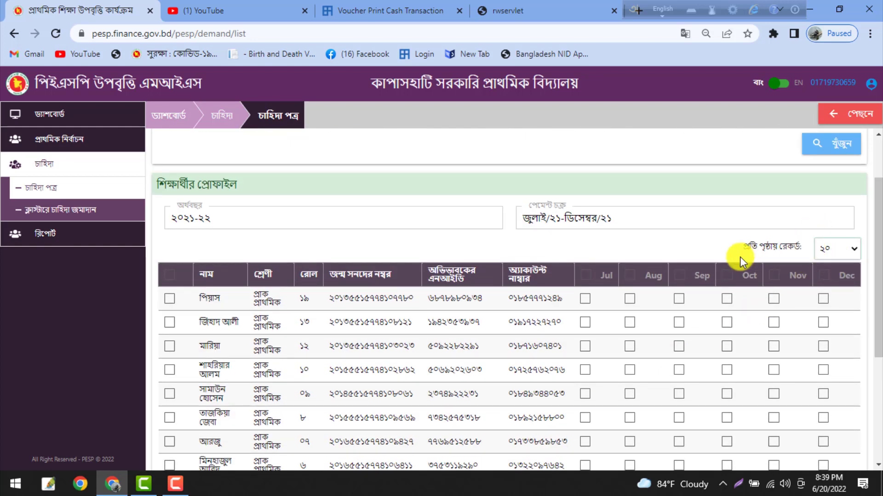
{"action": "scroll", "coordinate": [671, 265], "scroll_direction": "down", "scroll_amount": 4}
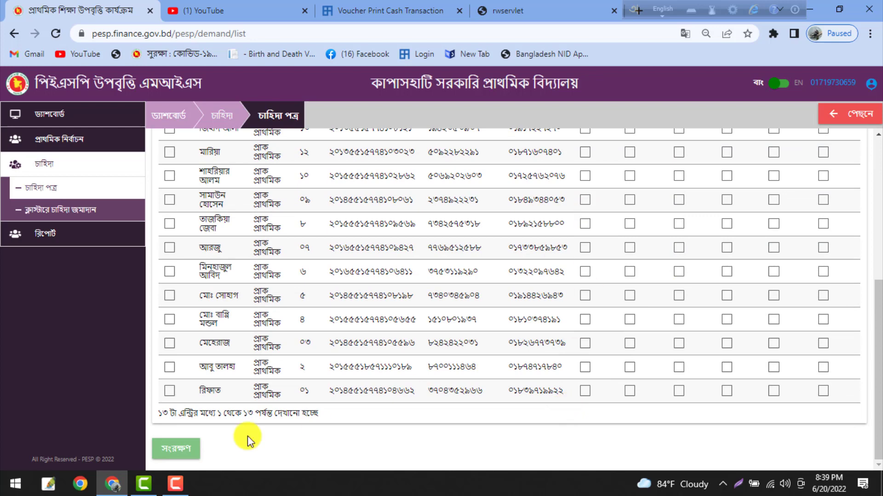
{"action": "scroll", "coordinate": [577, 400], "scroll_direction": "up", "scroll_amount": 4}
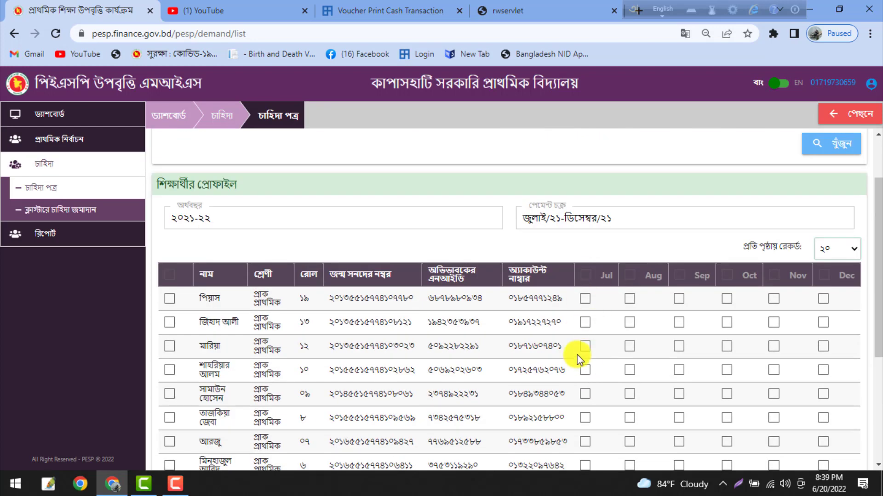
Mark the months Jul, Aug, Sep, Oct, Nov and Dec for all students in the full list
{"action": "scroll", "coordinate": [578, 358], "scroll_direction": "down", "scroll_amount": 1}
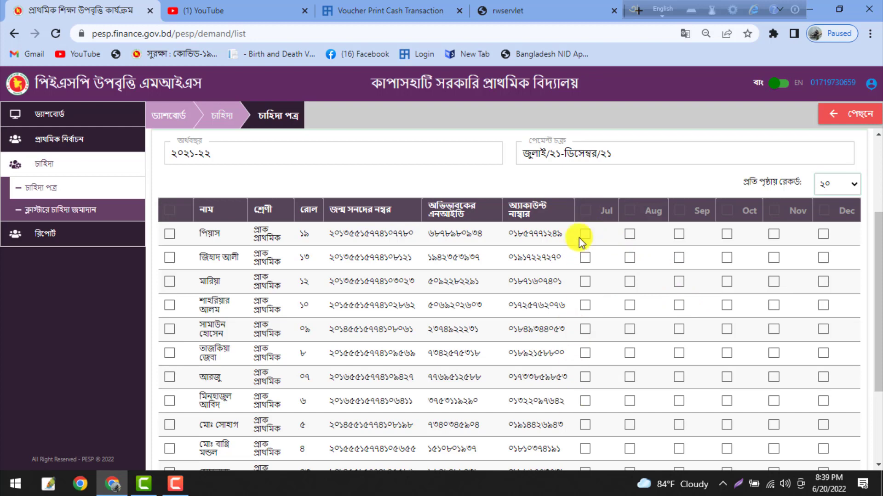
{"action": "left_click", "coordinate": [588, 212]}
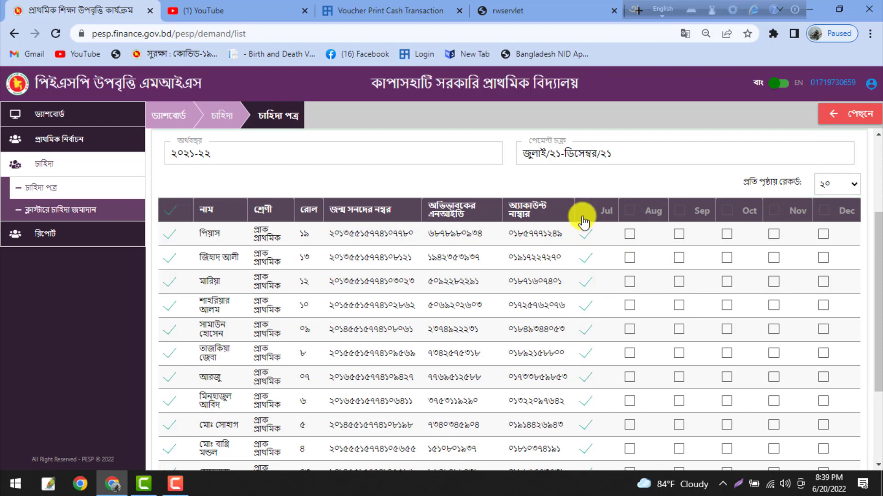
{"action": "scroll", "coordinate": [597, 453], "scroll_direction": "down", "scroll_amount": 2}
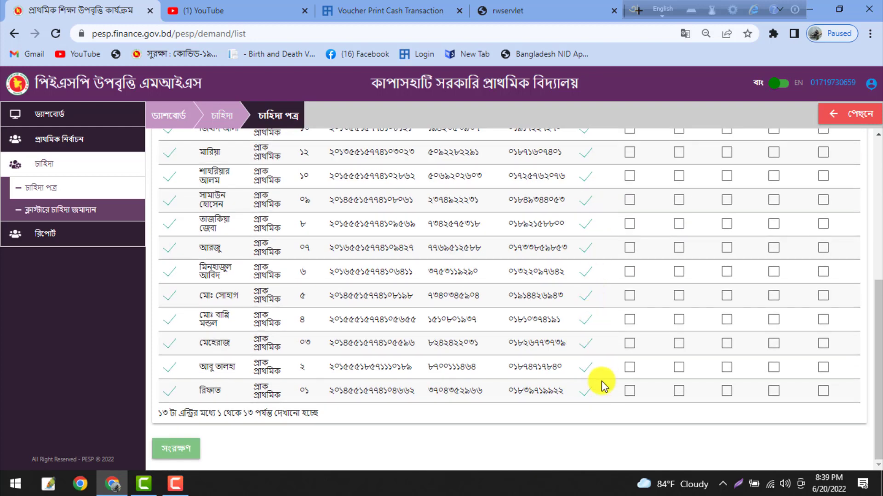
{"action": "scroll", "coordinate": [601, 384], "scroll_direction": "up", "scroll_amount": 5}
{"action": "left_click", "coordinate": [637, 343]}
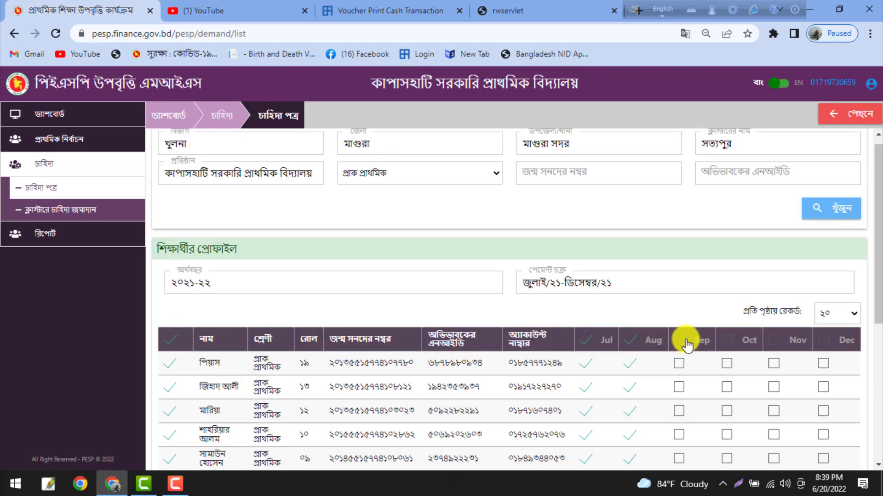
{"action": "left_click", "coordinate": [681, 341]}
{"action": "left_click", "coordinate": [726, 341]}
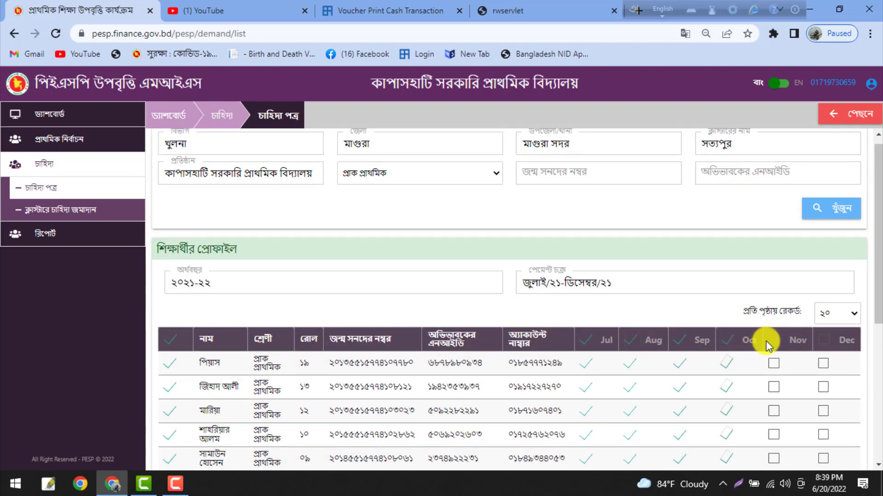
{"action": "left_click", "coordinate": [776, 341]}
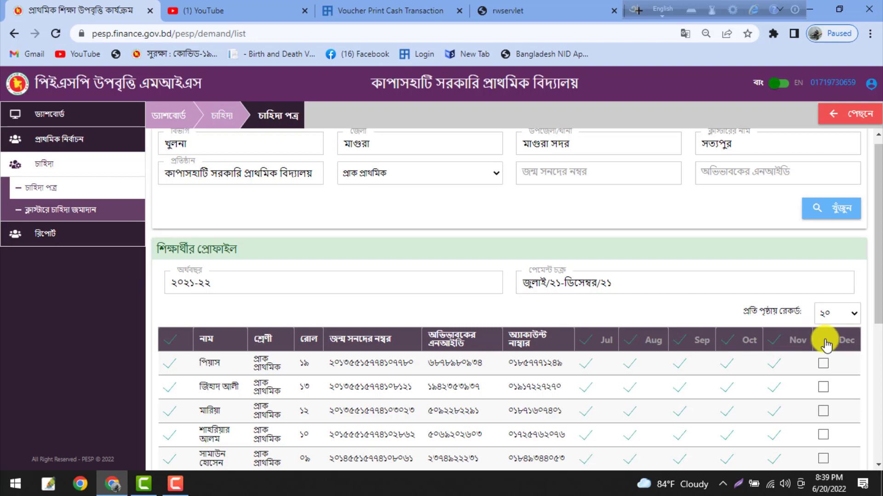
{"action": "left_click", "coordinate": [824, 342]}
Check the marked rows down to the last student and save the demand sheet
{"action": "scroll", "coordinate": [698, 351], "scroll_direction": "down", "scroll_amount": 3}
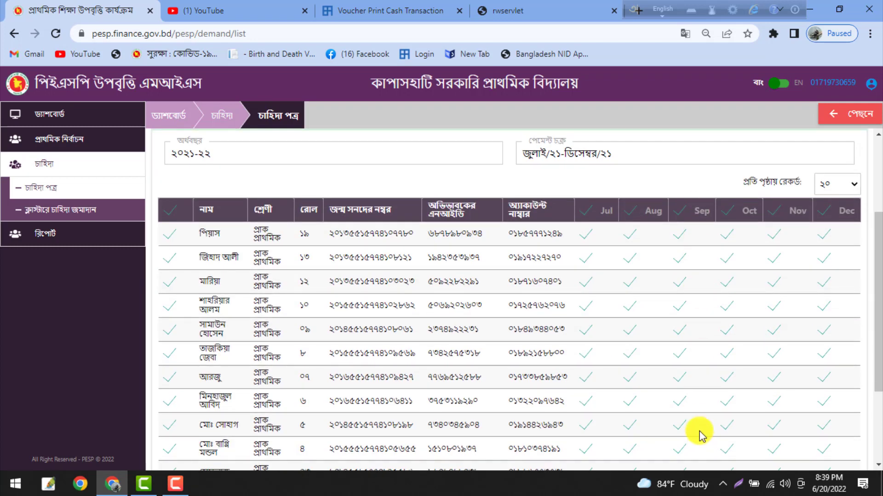
{"action": "scroll", "coordinate": [698, 434], "scroll_direction": "down", "scroll_amount": 3}
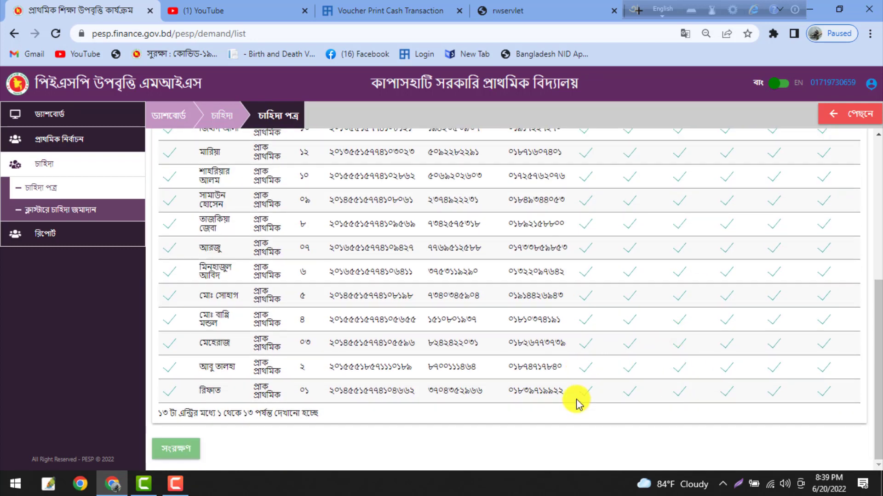
{"action": "left_click", "coordinate": [192, 455]}
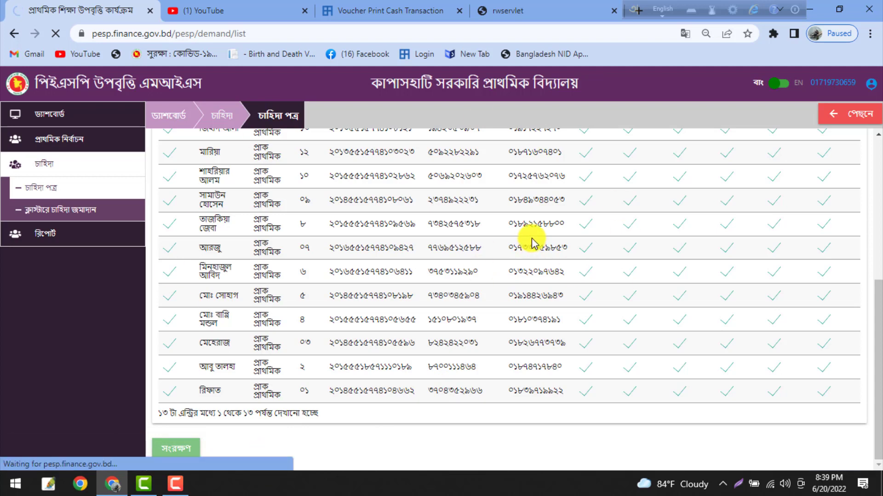
Set the class filter to প্রথম শ্রেণি and search for that class's students
{"action": "left_click", "coordinate": [392, 183]}
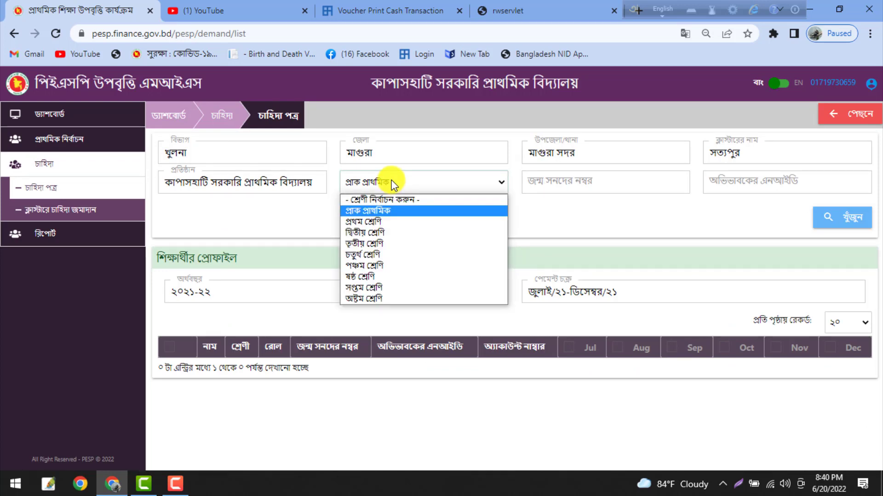
{"action": "left_click", "coordinate": [365, 223]}
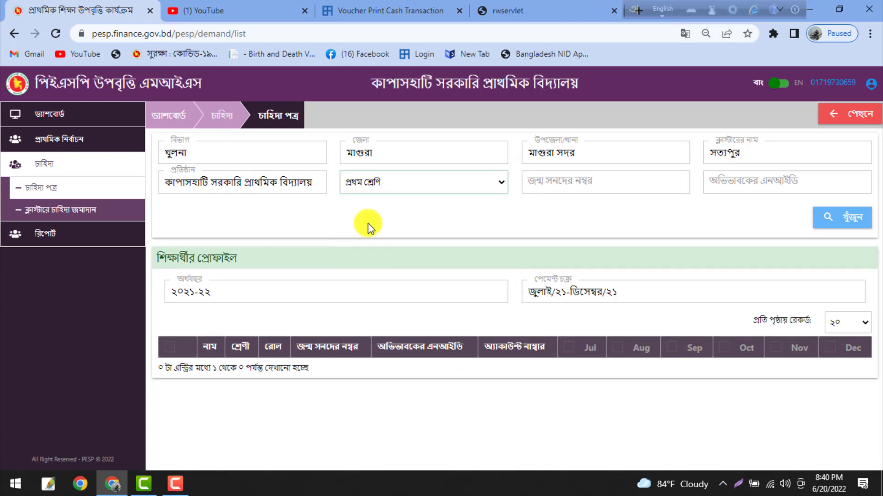
{"action": "left_click", "coordinate": [847, 225]}
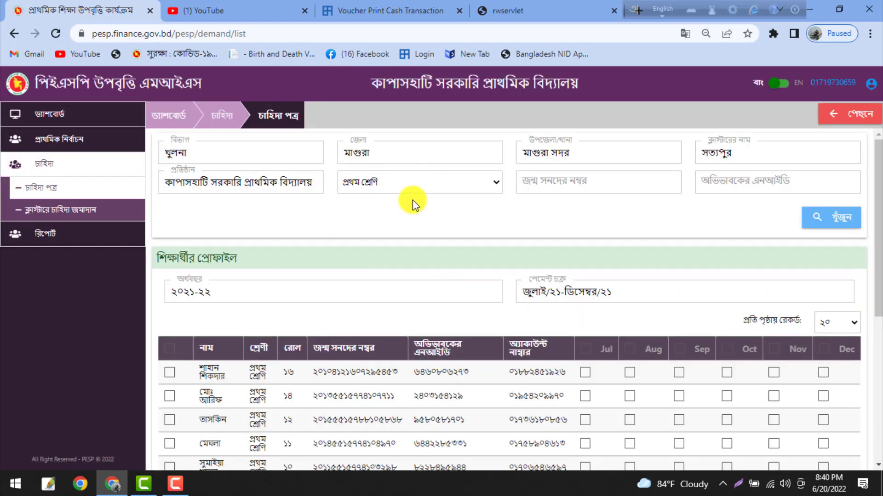
Check the first-class student list down to its last row and select all its students
{"action": "scroll", "coordinate": [339, 271], "scroll_direction": "down", "scroll_amount": 6}
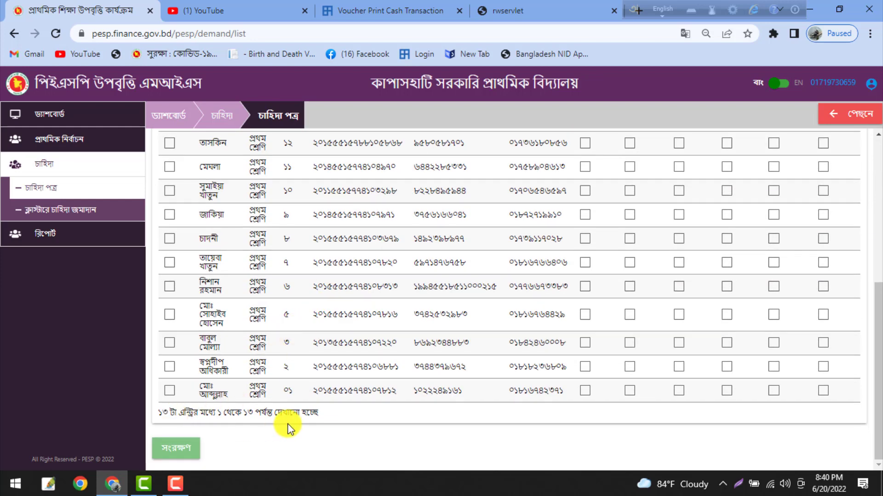
{"action": "scroll", "coordinate": [777, 204], "scroll_direction": "up", "scroll_amount": 6}
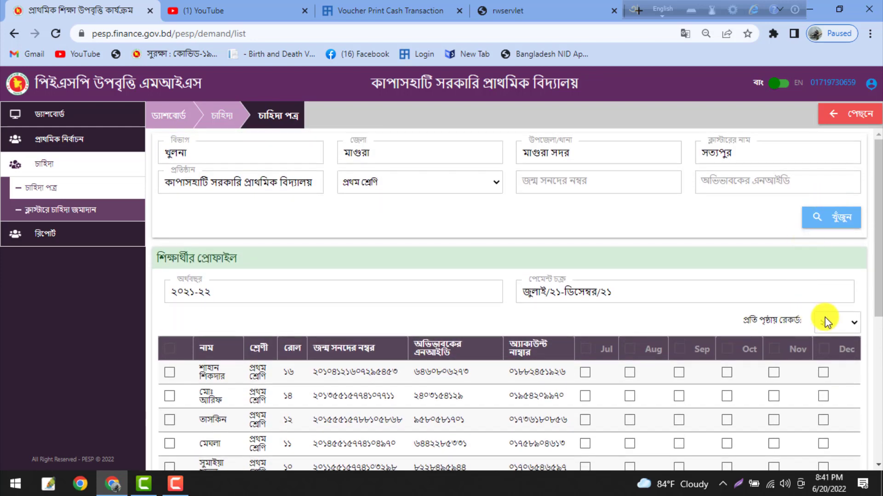
{"action": "scroll", "coordinate": [252, 345], "scroll_direction": "down", "scroll_amount": 5}
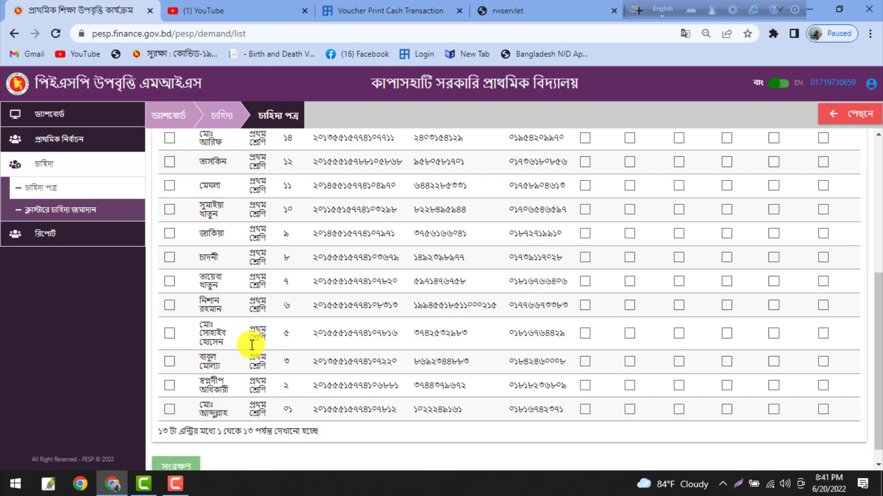
{"action": "scroll", "coordinate": [230, 360], "scroll_direction": "down", "scroll_amount": 1}
{"action": "scroll", "coordinate": [187, 368], "scroll_direction": "up", "scroll_amount": 5}
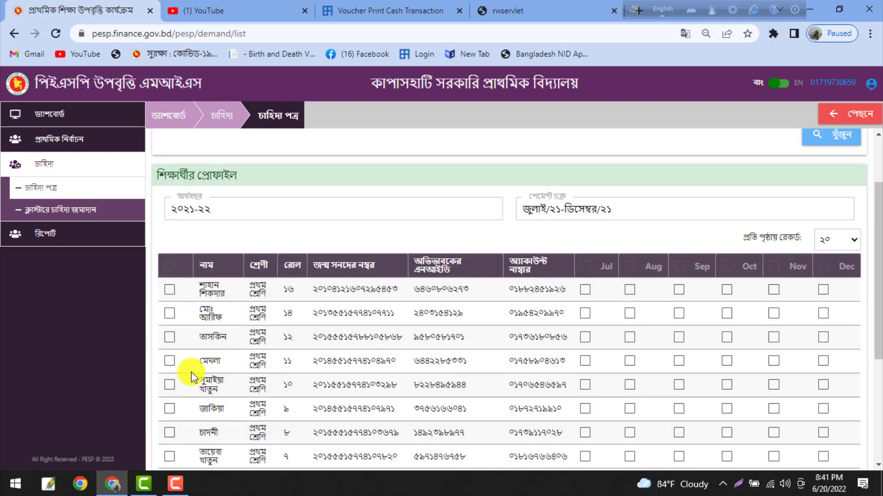
{"action": "left_click", "coordinate": [173, 266]}
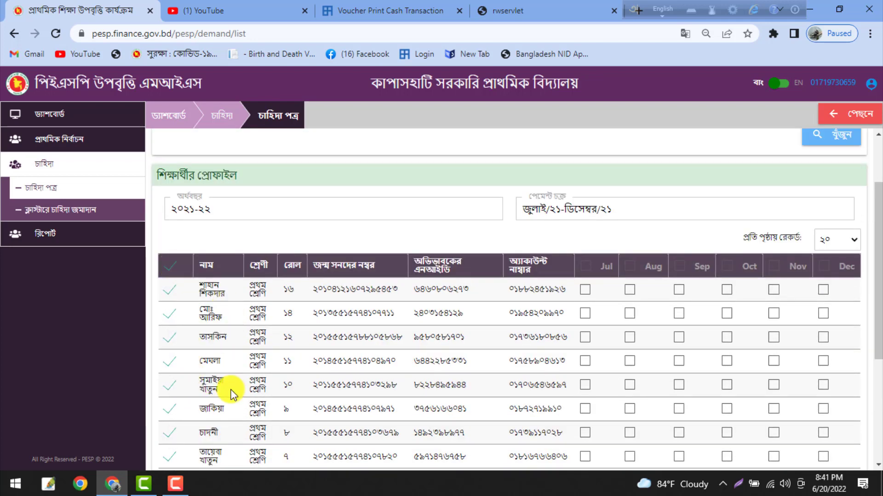
Mark the months Jul, Aug, Sep, Oct, Nov and Dec for all first-class students
{"action": "scroll", "coordinate": [542, 285], "scroll_direction": "down", "scroll_amount": 1}
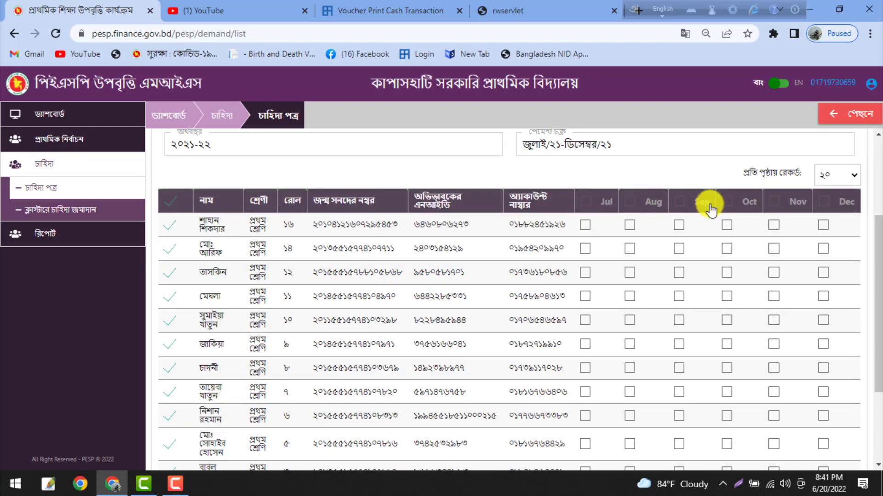
{"action": "left_click", "coordinate": [586, 200]}
{"action": "left_click", "coordinate": [630, 200]}
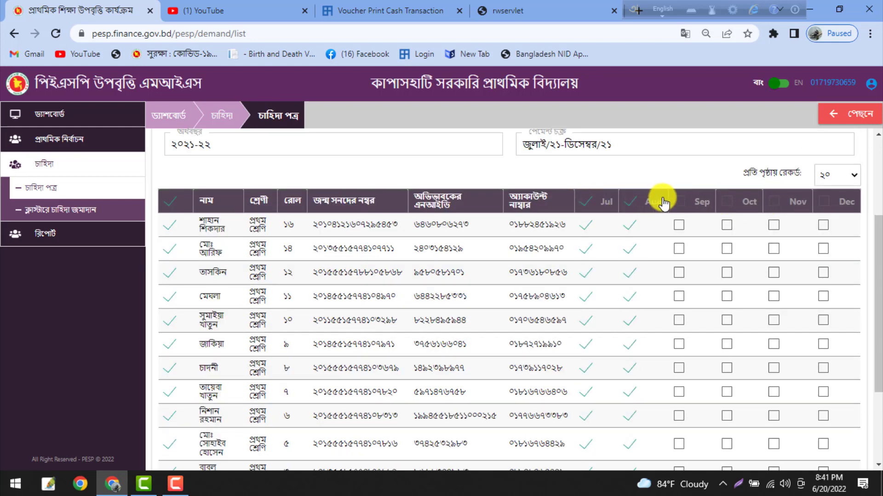
{"action": "left_click", "coordinate": [679, 201]}
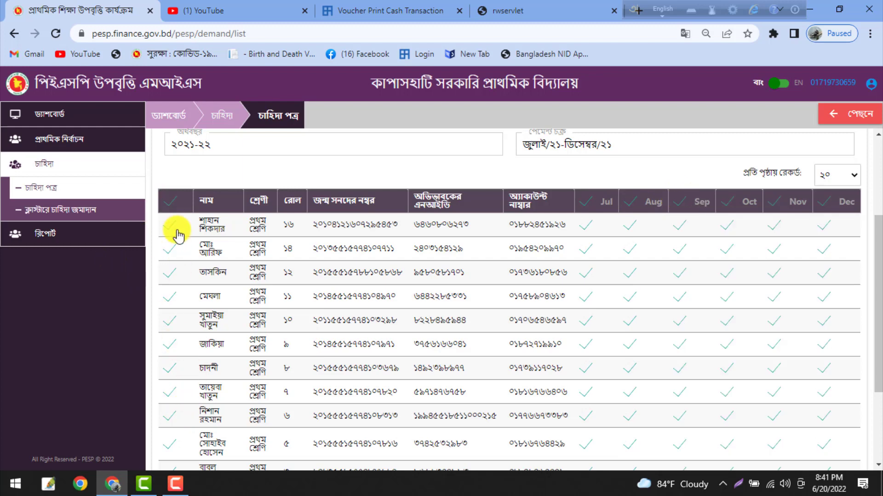
Check the marked months of all first-class students and save their demand sheet
{"action": "scroll", "coordinate": [174, 334], "scroll_direction": "down", "scroll_amount": 3}
{"action": "scroll", "coordinate": [636, 319], "scroll_direction": "up", "scroll_amount": 5}
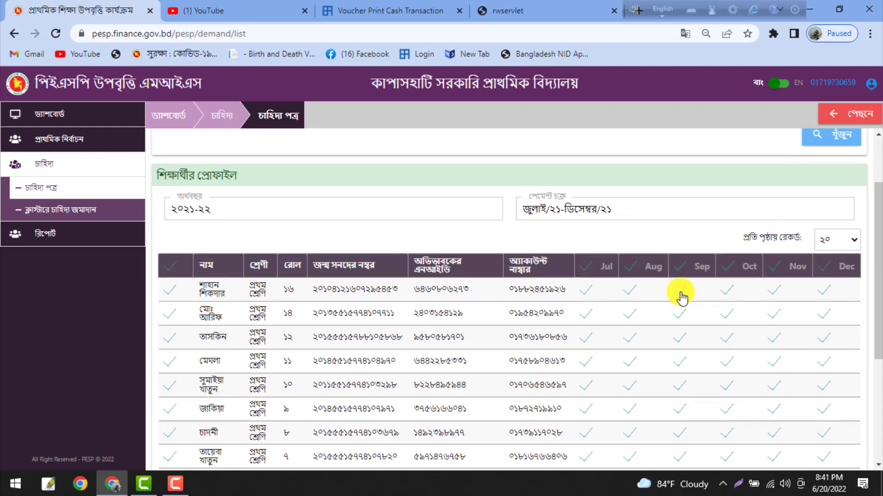
{"action": "scroll", "coordinate": [680, 294], "scroll_direction": "down", "scroll_amount": 2}
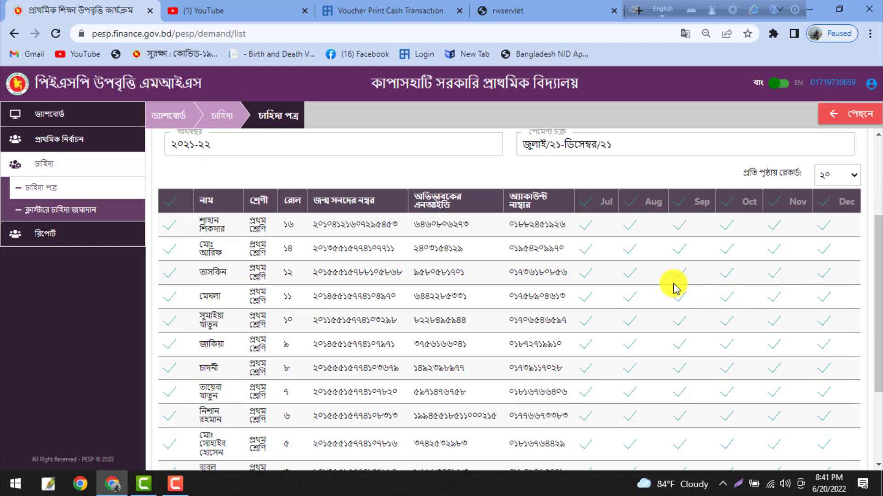
{"action": "scroll", "coordinate": [675, 288], "scroll_direction": "down", "scroll_amount": 4}
{"action": "scroll", "coordinate": [672, 286], "scroll_direction": "up", "scroll_amount": 4}
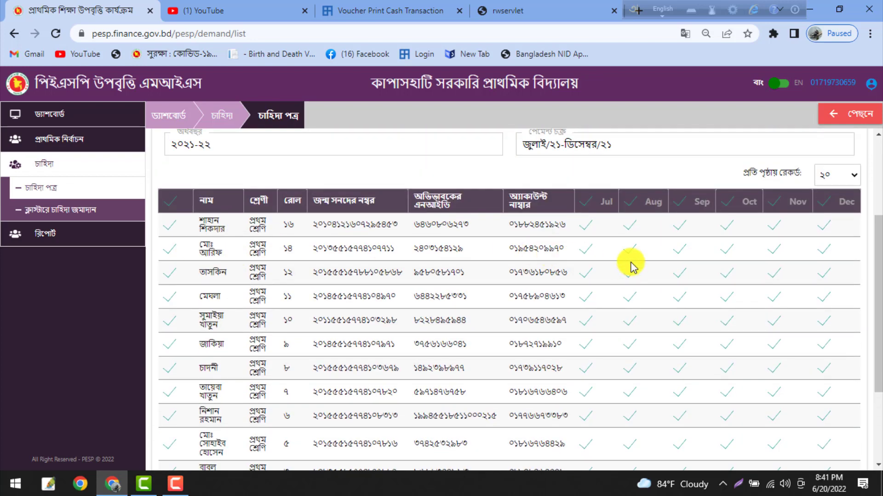
{"action": "scroll", "coordinate": [622, 270], "scroll_direction": "down", "scroll_amount": 4}
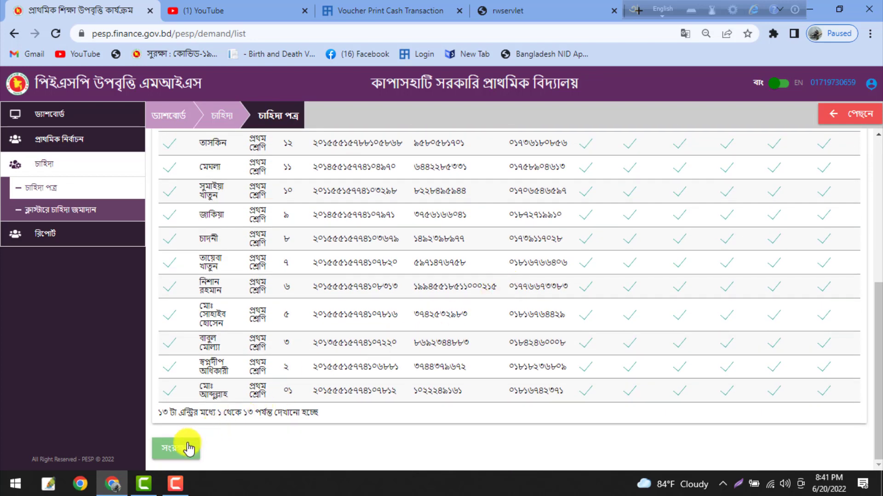
{"action": "left_click", "coordinate": [186, 448]}
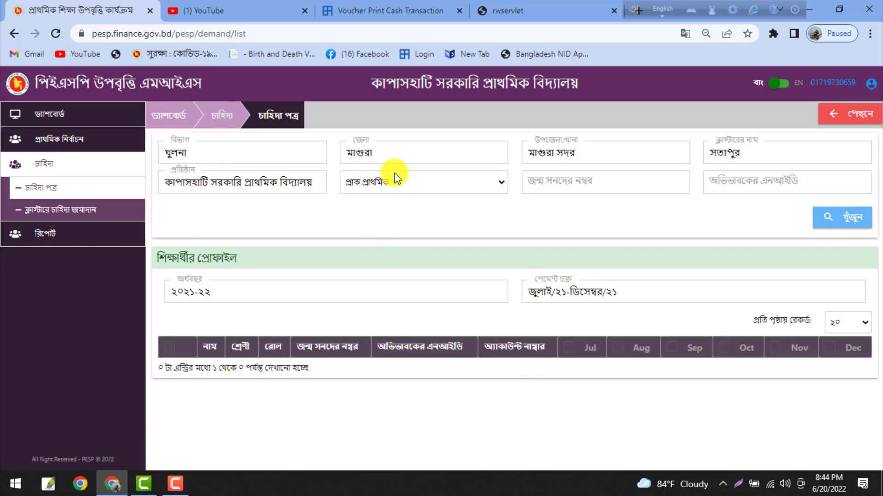
{"action": "left_click", "coordinate": [393, 181]}
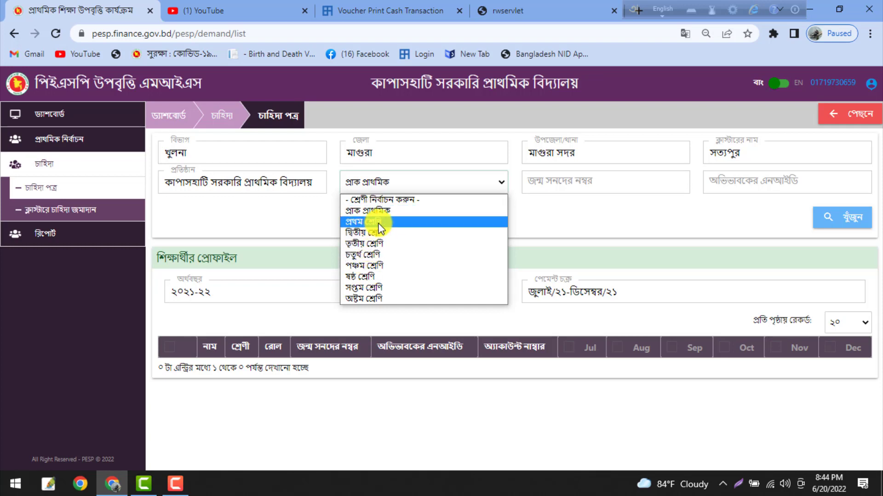
{"action": "left_click", "coordinate": [817, 238]}
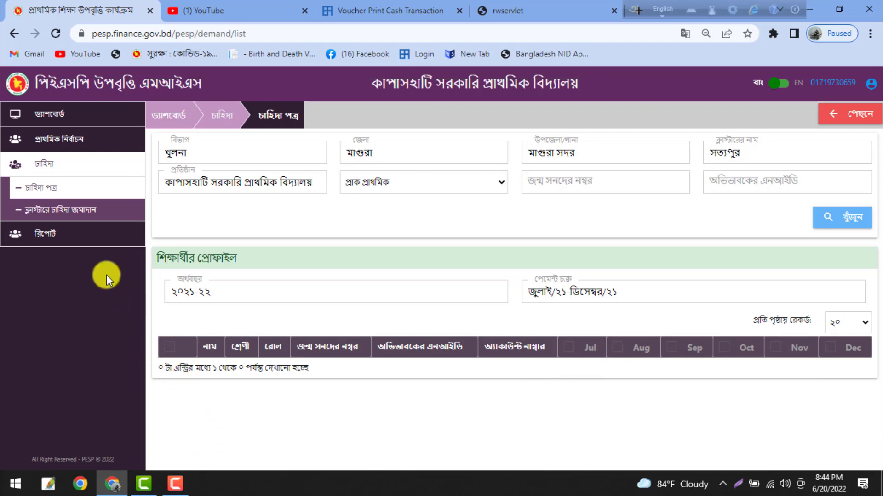
Open the cluster demand submission page (ক্লাস্টারে চাহিদা জমাদান) and look over its student list
{"action": "left_click", "coordinate": [73, 211]}
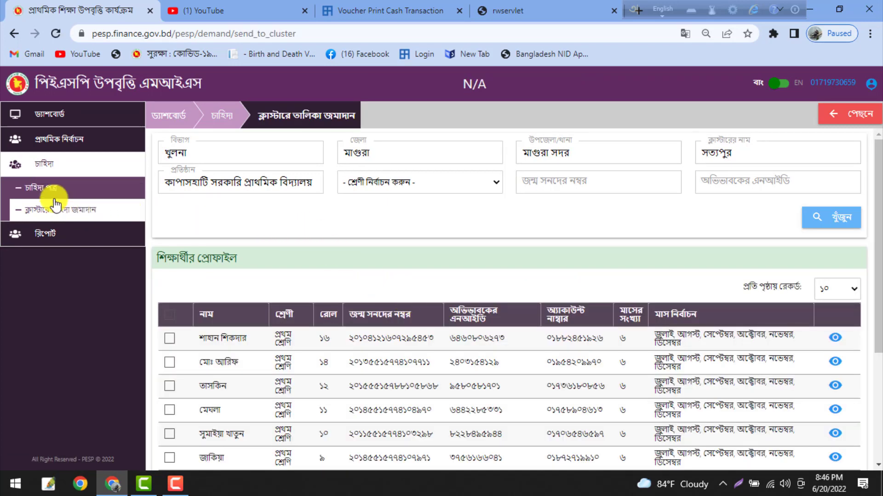
{"action": "scroll", "coordinate": [407, 295], "scroll_direction": "down", "scroll_amount": 3}
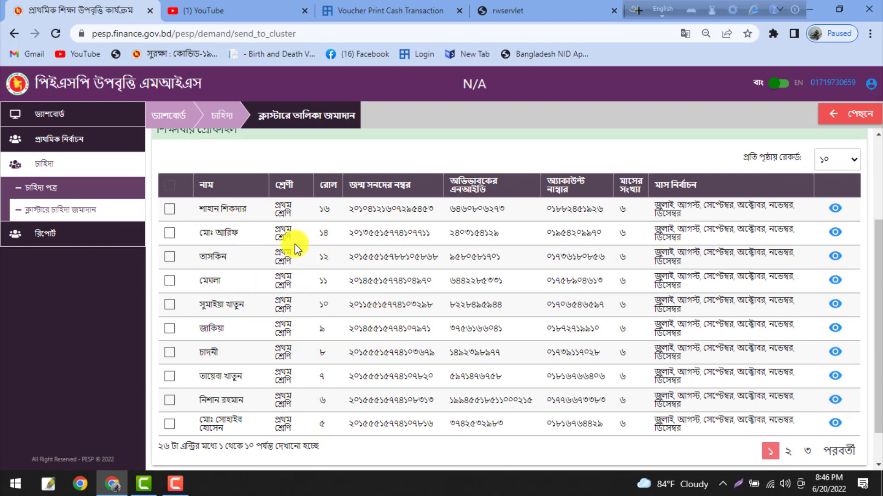
{"action": "scroll", "coordinate": [293, 385], "scroll_direction": "up", "scroll_amount": 3}
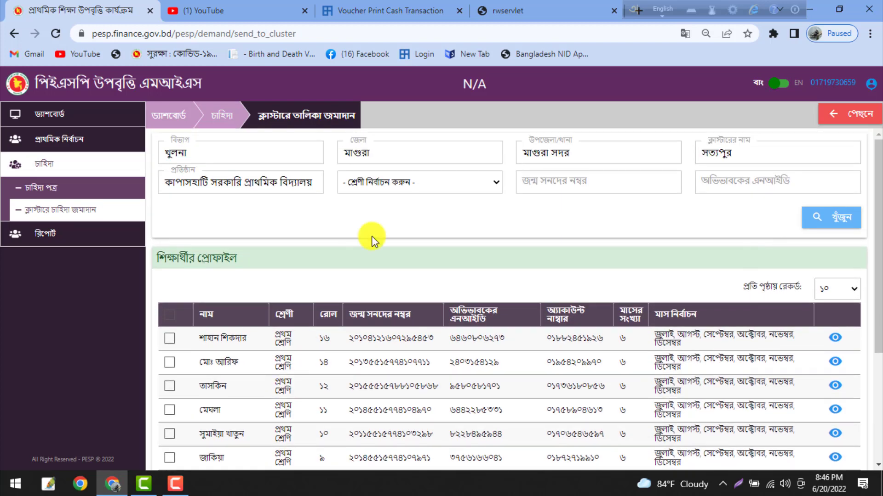
Filter the cluster submission list by the class প্রথম শ্রেণি
{"action": "left_click", "coordinate": [382, 181]}
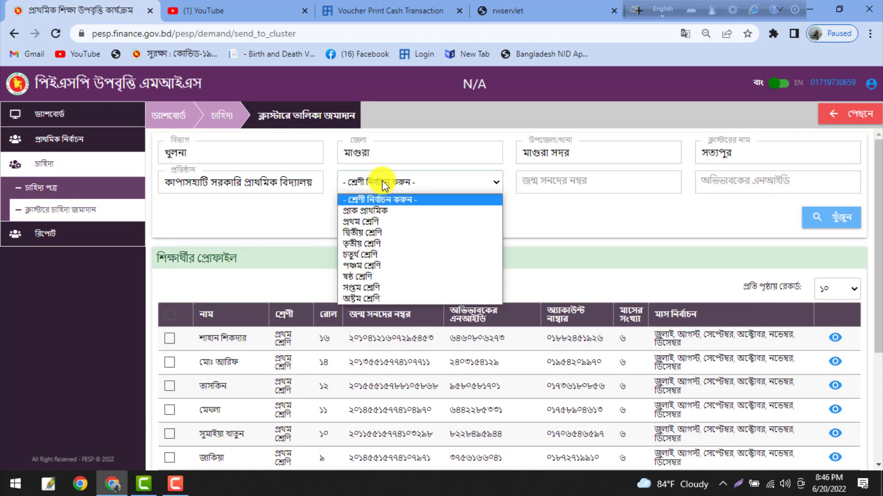
{"action": "left_click", "coordinate": [364, 222]}
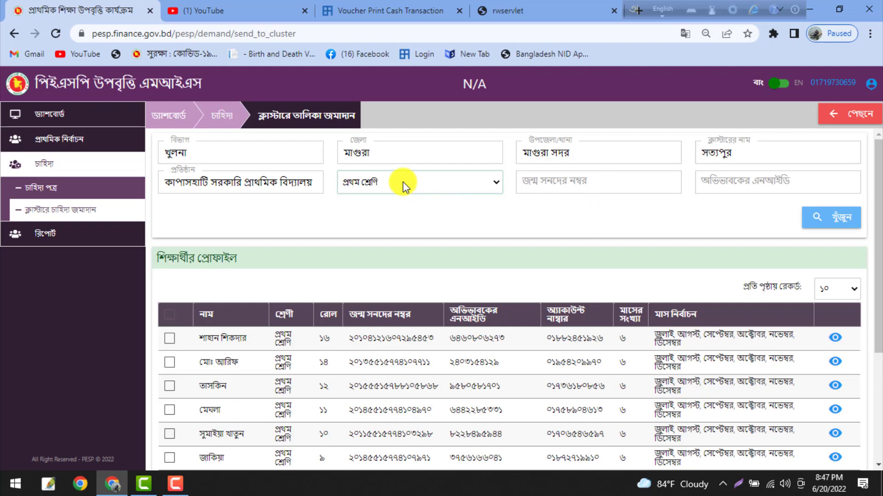
{"action": "left_click", "coordinate": [838, 218]}
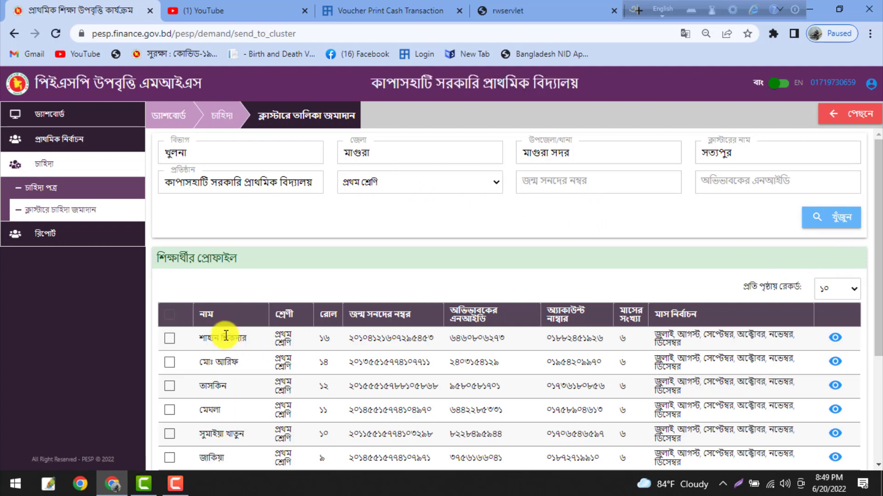
Set the cluster submission list to show 20 records per page
{"action": "scroll", "coordinate": [308, 300], "scroll_direction": "down", "scroll_amount": 3}
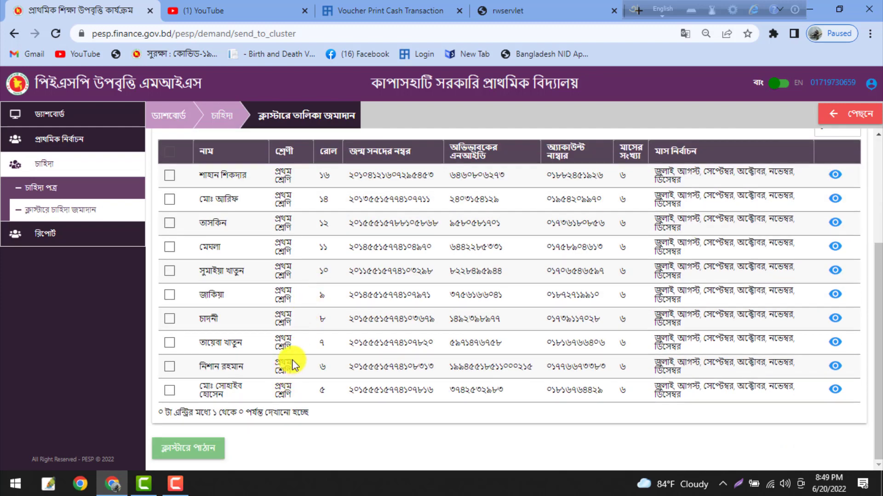
{"action": "scroll", "coordinate": [427, 382], "scroll_direction": "up", "scroll_amount": 3}
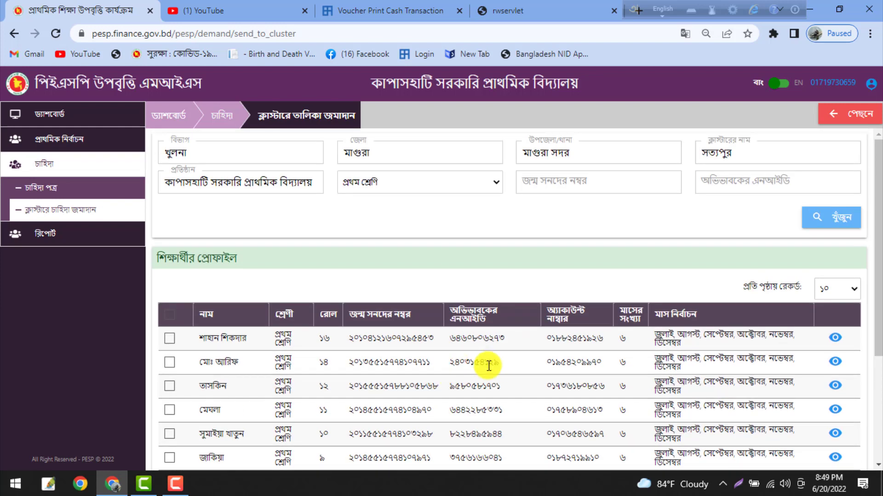
{"action": "left_click", "coordinate": [816, 290]}
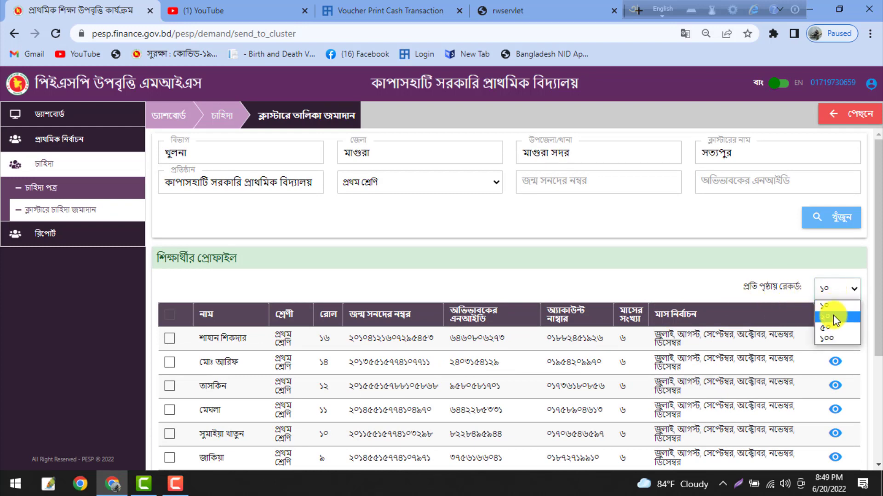
{"action": "left_click", "coordinate": [833, 316]}
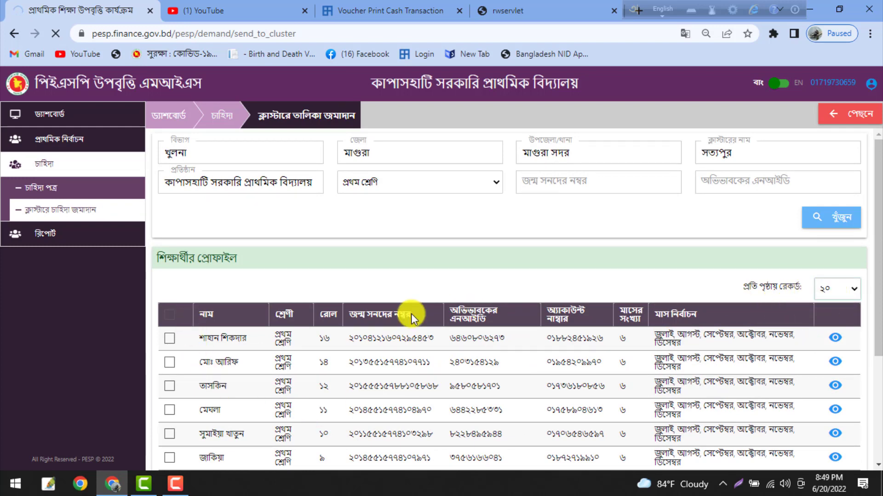
{"action": "scroll", "coordinate": [244, 354], "scroll_direction": "down", "scroll_amount": 3}
{"action": "scroll", "coordinate": [256, 326], "scroll_direction": "down", "scroll_amount": 1}
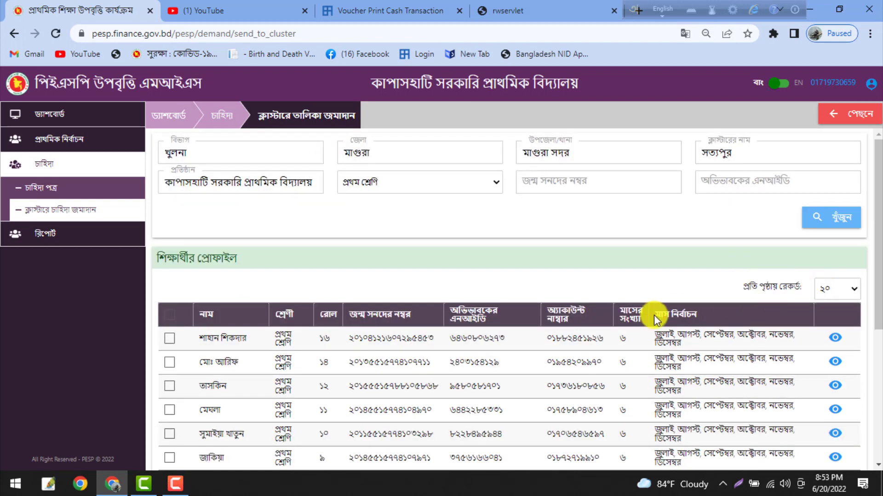
Select all first-class students in the cluster submission list and check their rows and months
{"action": "scroll", "coordinate": [512, 365], "scroll_direction": "down", "scroll_amount": 5}
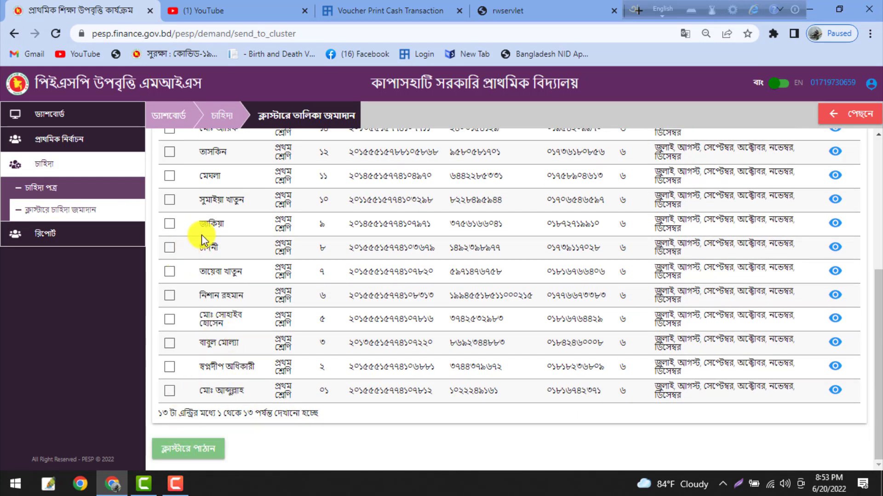
{"action": "scroll", "coordinate": [202, 234], "scroll_direction": "up", "scroll_amount": 3}
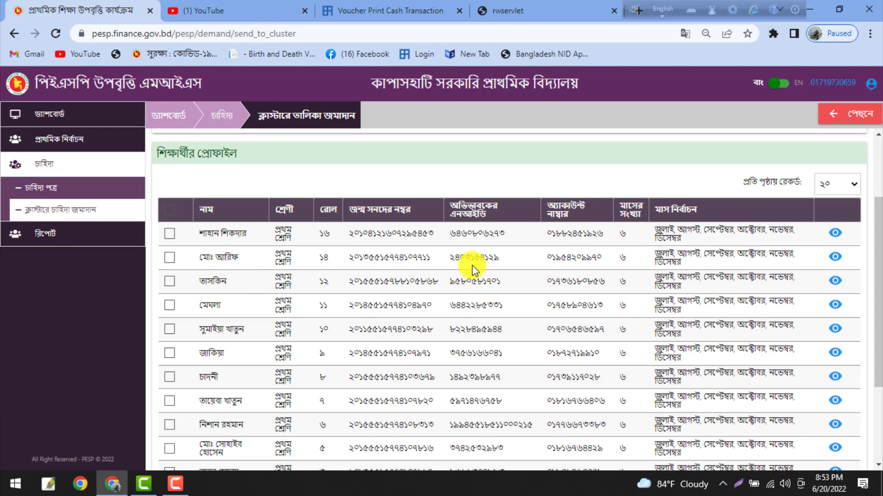
{"action": "left_click", "coordinate": [676, 182]}
{"action": "scroll", "coordinate": [211, 270], "scroll_direction": "down", "scroll_amount": 3}
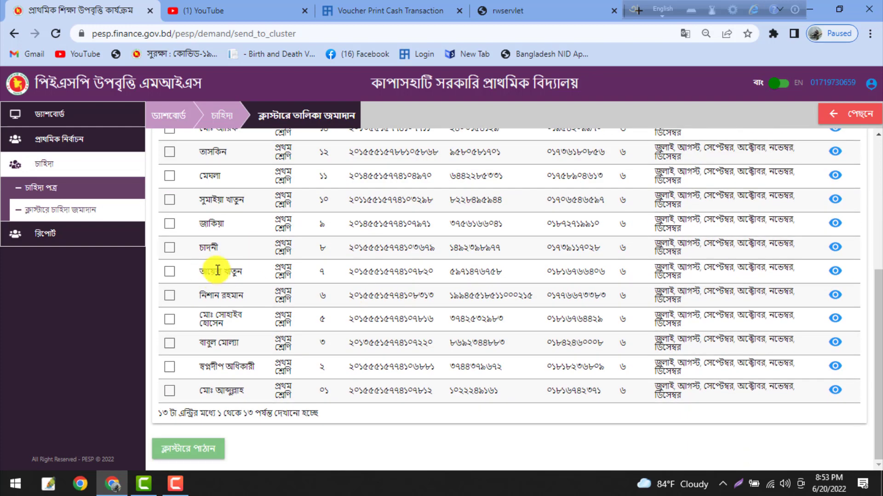
{"action": "scroll", "coordinate": [211, 270], "scroll_direction": "up", "scroll_amount": 5}
{"action": "left_click", "coordinate": [170, 275]}
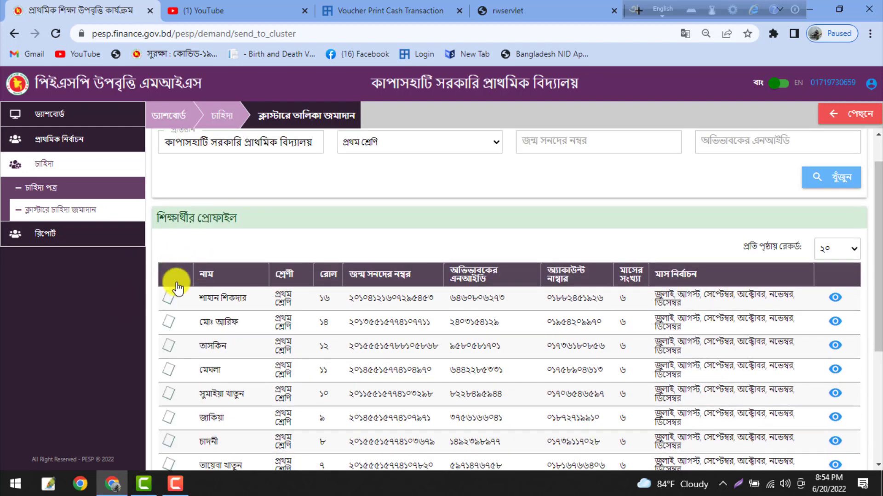
{"action": "scroll", "coordinate": [172, 368], "scroll_direction": "down", "scroll_amount": 3}
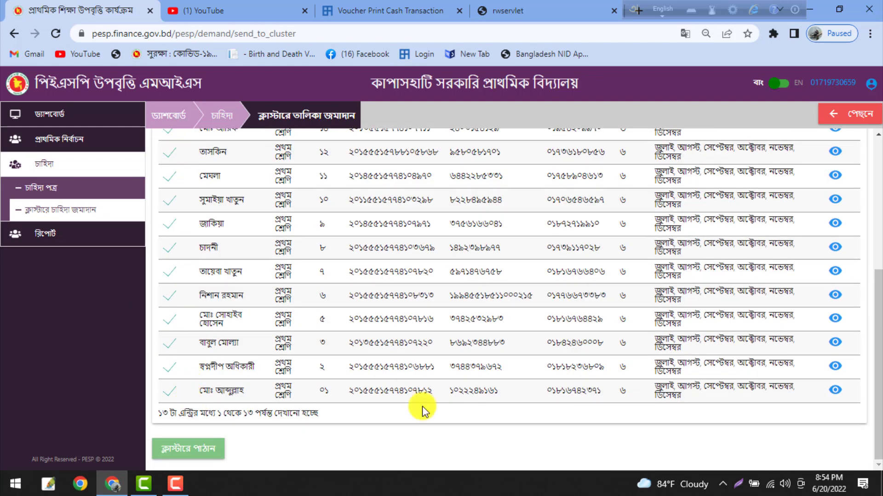
{"action": "scroll", "coordinate": [607, 408], "scroll_direction": "up", "scroll_amount": 3}
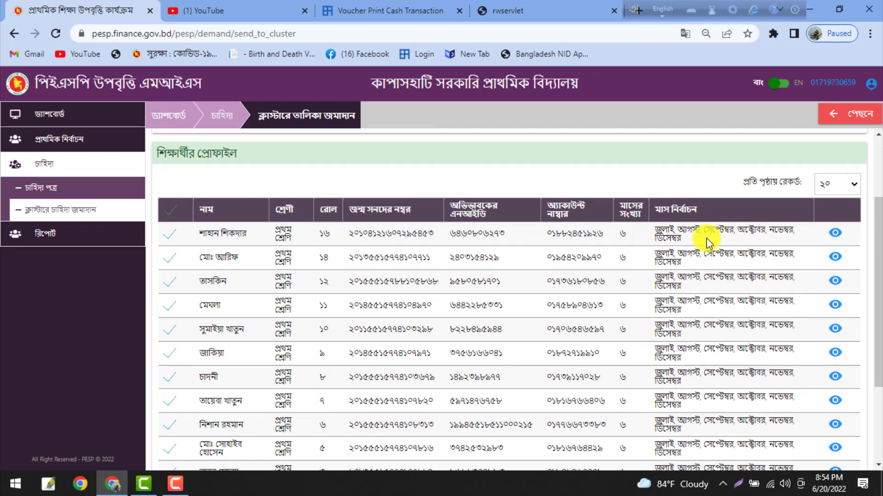
Review the selected months and the ticked first-class student rows in the cluster submission list
{"action": "left_click_drag", "start_coordinate": [686, 230], "coordinate": [661, 235]}
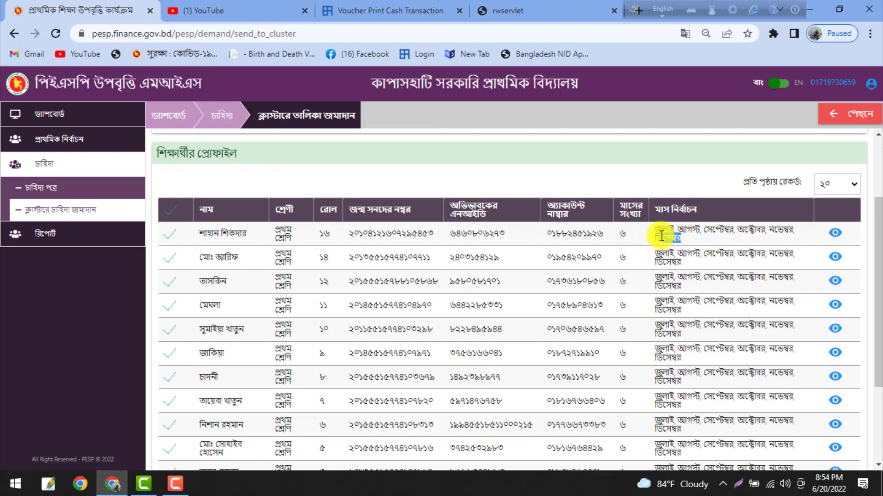
{"action": "triple_click", "coordinate": [671, 232]}
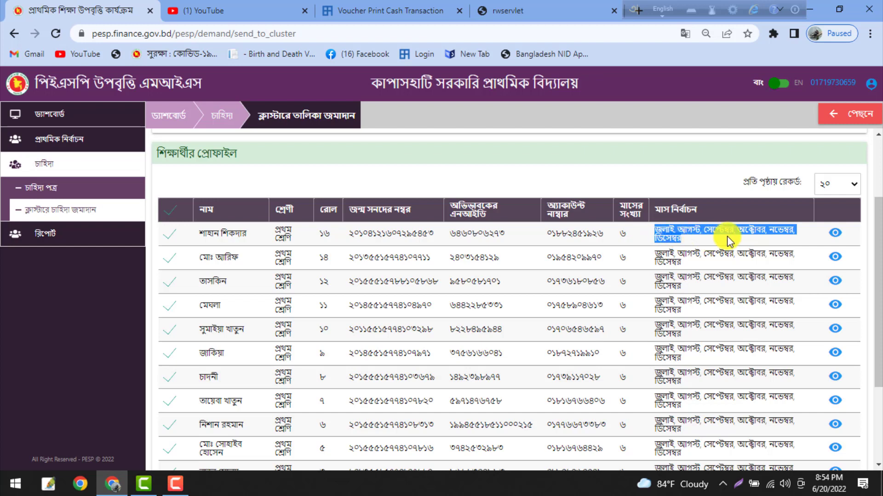
{"action": "left_click", "coordinate": [750, 251]}
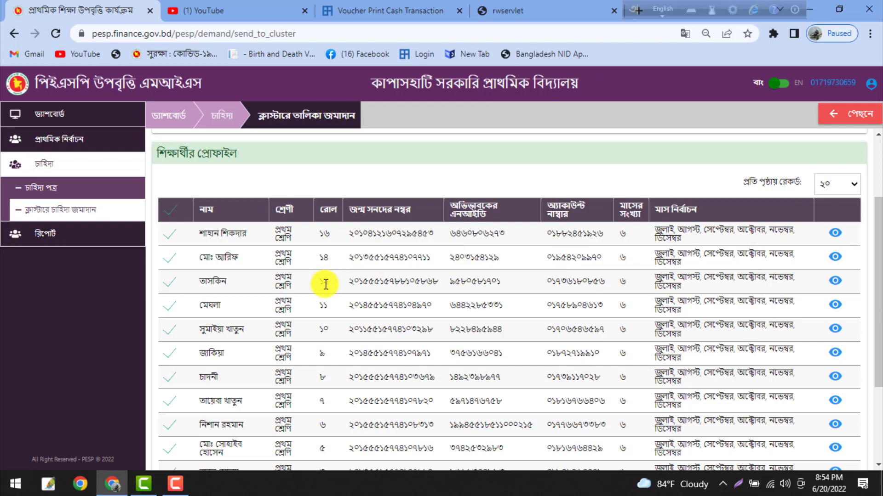
{"action": "scroll", "coordinate": [296, 280], "scroll_direction": "down", "scroll_amount": 3}
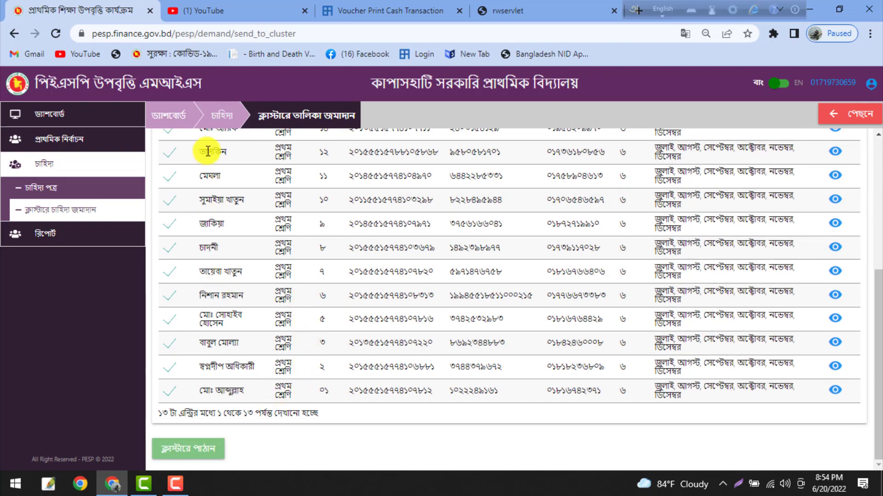
{"action": "scroll", "coordinate": [213, 312], "scroll_direction": "up", "scroll_amount": 1}
{"action": "scroll", "coordinate": [213, 313], "scroll_direction": "up", "scroll_amount": 4}
{"action": "scroll", "coordinate": [197, 316], "scroll_direction": "down", "scroll_amount": 3}
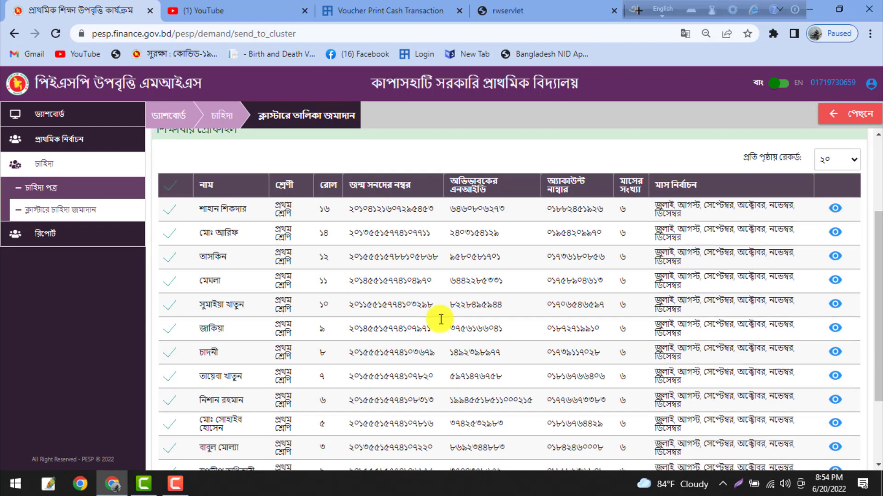
Send the selected first-class students' demand to the cluster (ক্লাস্টারে পাঠান) and confirm the submission with হ্যাঁ
{"action": "scroll", "coordinate": [719, 258], "scroll_direction": "down", "scroll_amount": 3}
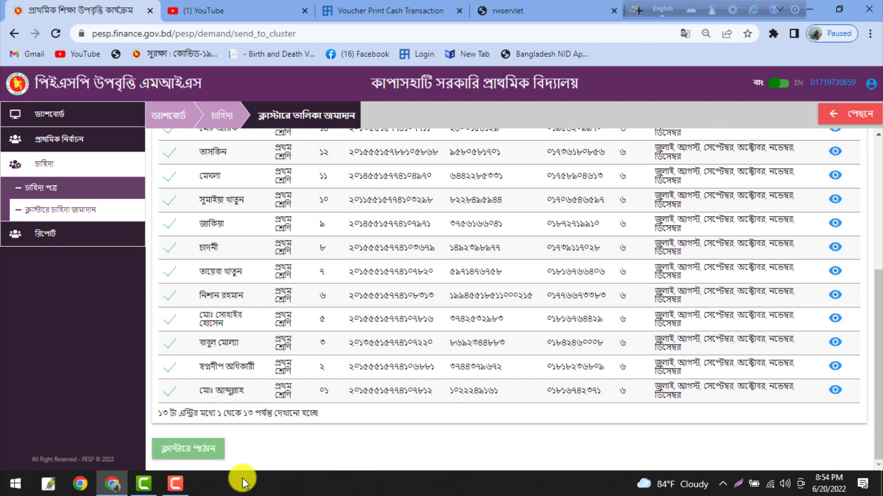
{"action": "left_click", "coordinate": [195, 453]}
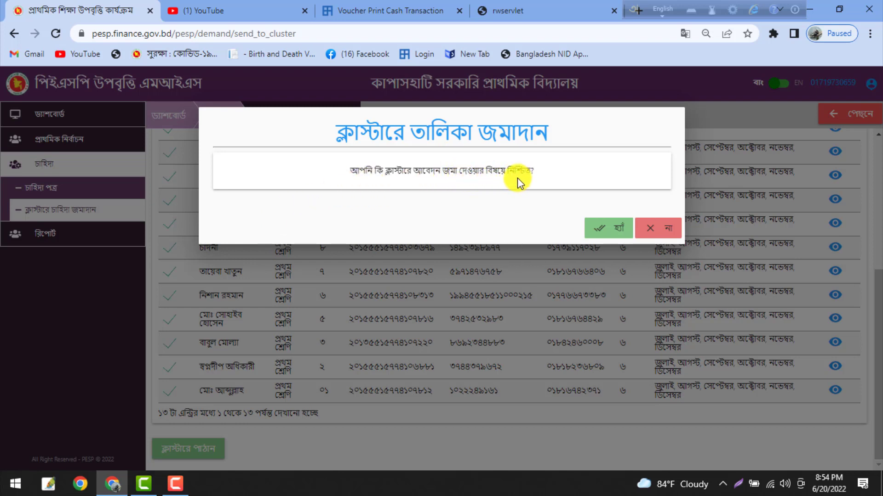
{"action": "left_click", "coordinate": [605, 230]}
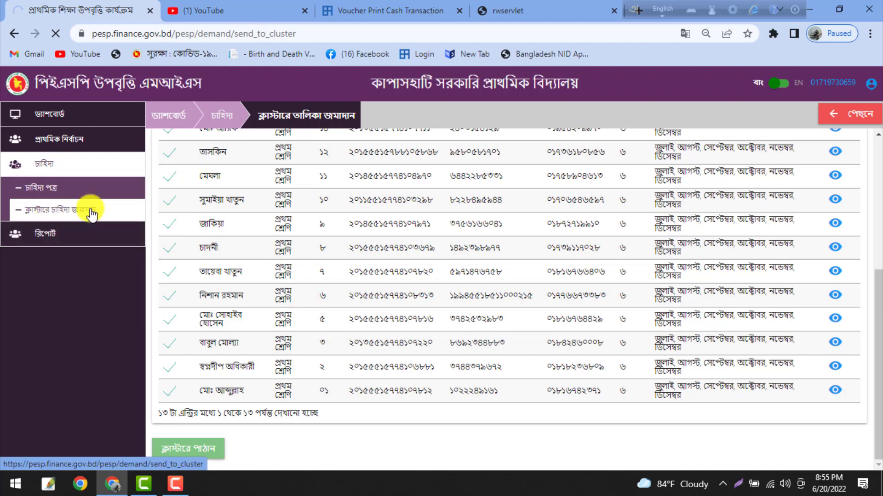
{"action": "scroll", "coordinate": [177, 161], "scroll_direction": "up", "scroll_amount": 2}
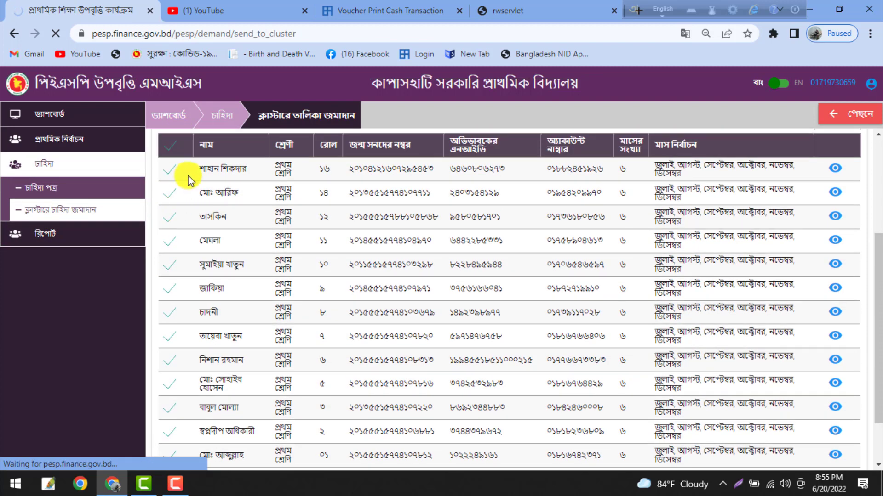
{"action": "scroll", "coordinate": [165, 356], "scroll_direction": "down", "scroll_amount": 2}
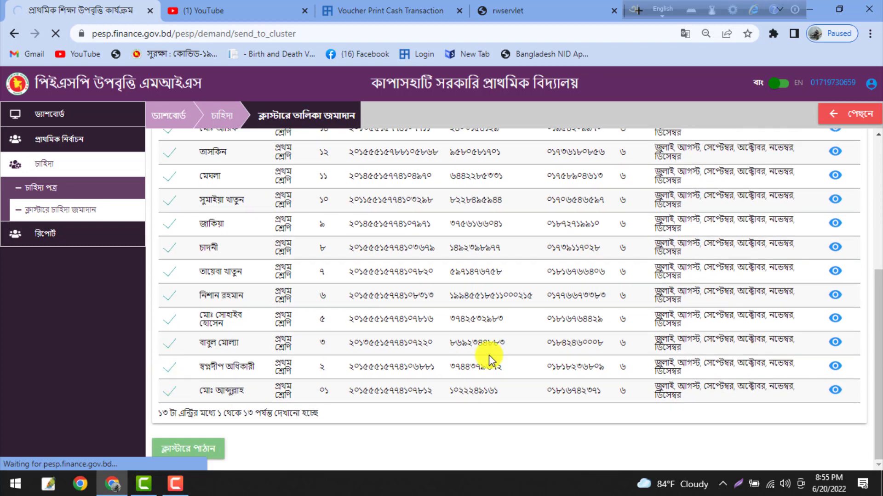
{"action": "scroll", "coordinate": [653, 221], "scroll_direction": "up", "scroll_amount": 1}
{"action": "scroll", "coordinate": [662, 202], "scroll_direction": "up", "scroll_amount": 2}
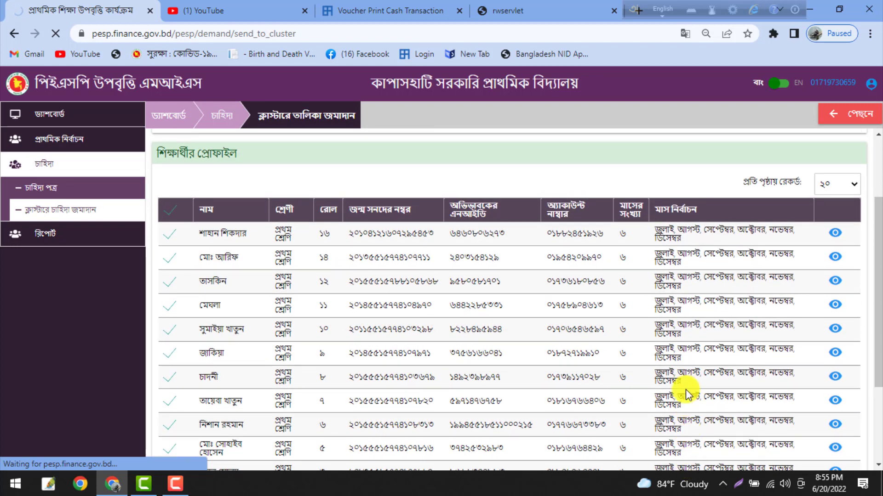
{"action": "scroll", "coordinate": [667, 286], "scroll_direction": "down", "scroll_amount": 3}
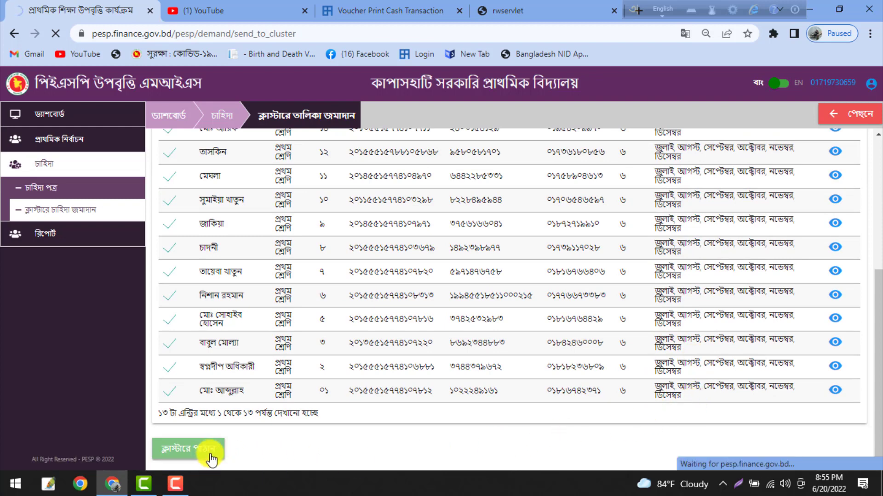
Filter the cluster submission list by the class প্রাক প্রাথমিক
{"action": "scroll", "coordinate": [360, 272], "scroll_direction": "up", "scroll_amount": 4}
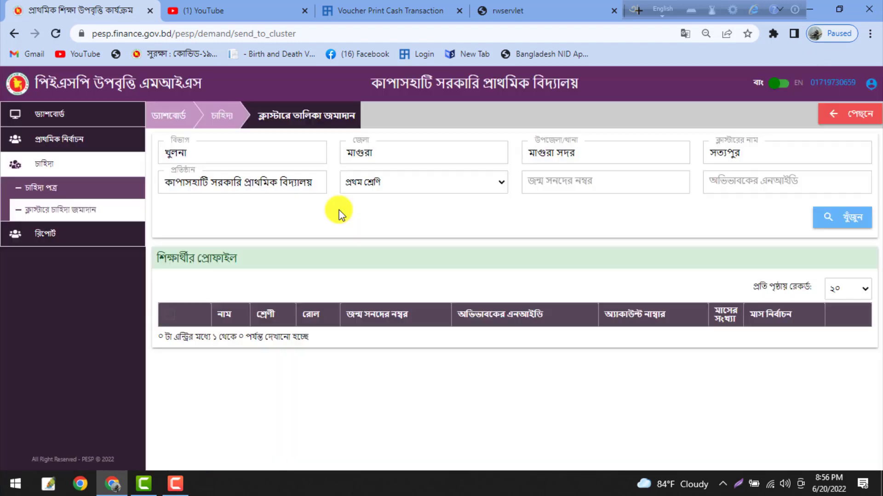
{"action": "left_click", "coordinate": [371, 186]}
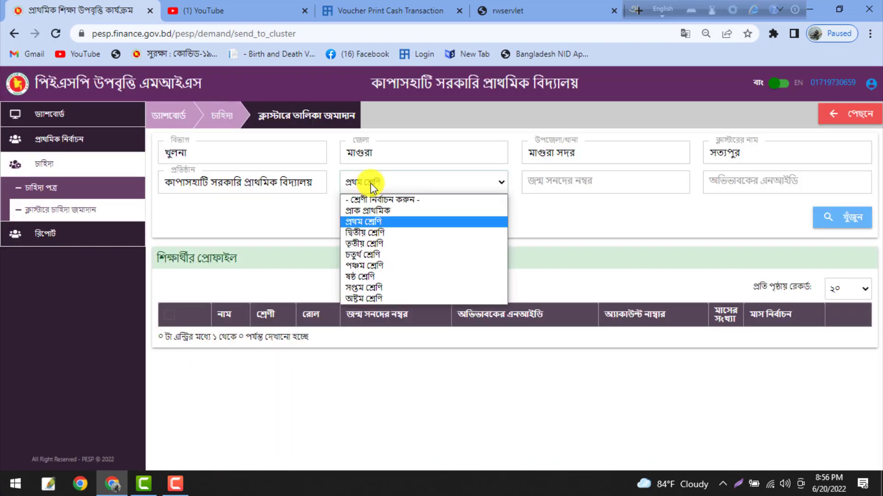
{"action": "left_click", "coordinate": [371, 213]}
{"action": "left_click", "coordinate": [856, 223]}
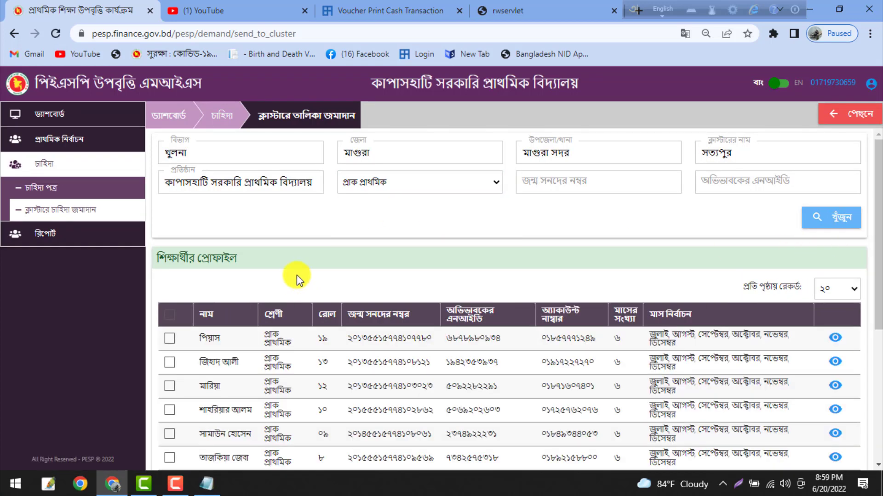
Look through the প্রাক প্রাথমিক students in the cluster submission list and select all of them
{"action": "scroll", "coordinate": [299, 271], "scroll_direction": "down", "scroll_amount": 3}
{"action": "scroll", "coordinate": [331, 281], "scroll_direction": "down", "scroll_amount": 5}
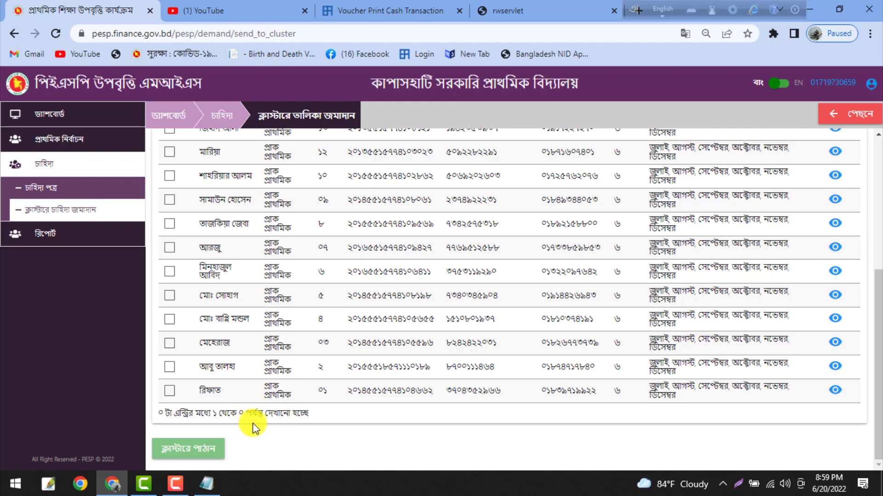
{"action": "scroll", "coordinate": [283, 418], "scroll_direction": "up", "scroll_amount": 5}
{"action": "scroll", "coordinate": [240, 374], "scroll_direction": "down", "scroll_amount": 5}
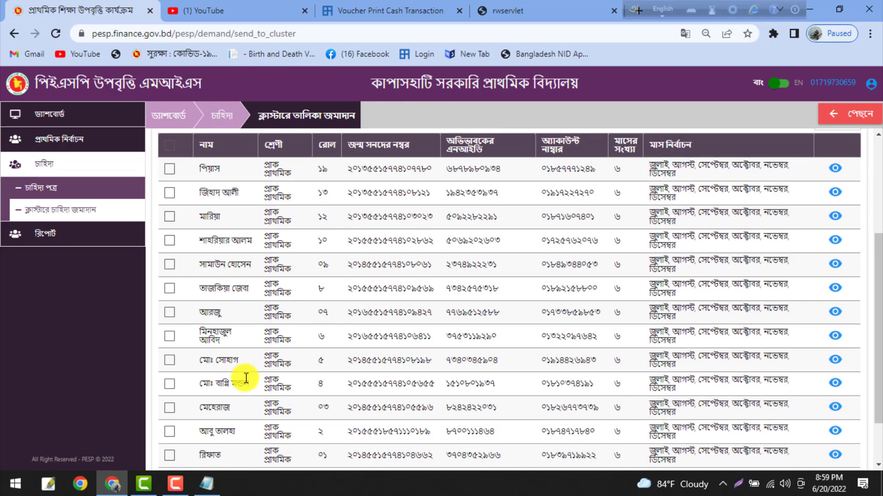
{"action": "scroll", "coordinate": [243, 381], "scroll_direction": "up", "scroll_amount": 3}
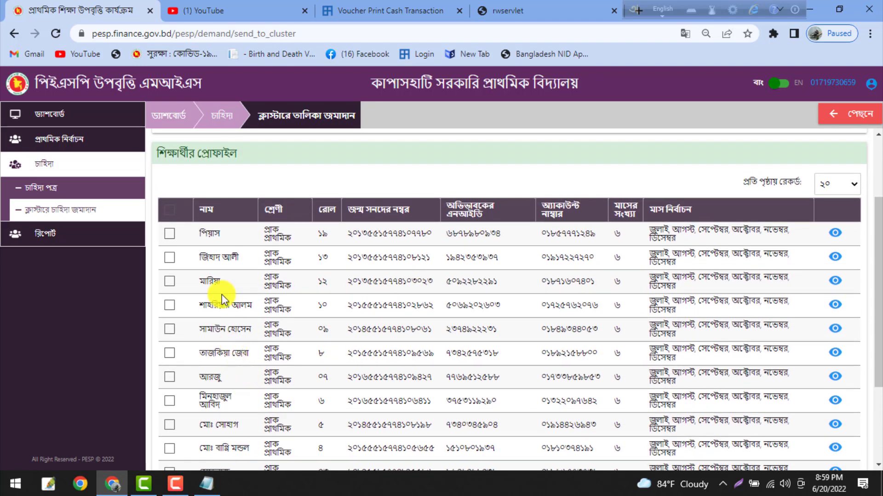
{"action": "left_click", "coordinate": [168, 215]}
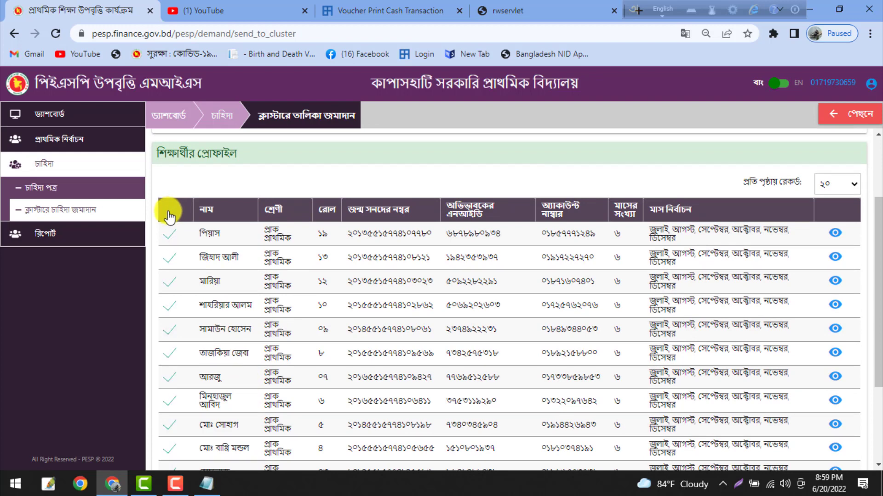
Check the ticked প্রাক প্রাথমিক rows, send their demand to the cluster and confirm the submission with হ্যাঁ
{"action": "scroll", "coordinate": [230, 248], "scroll_direction": "down", "scroll_amount": 3}
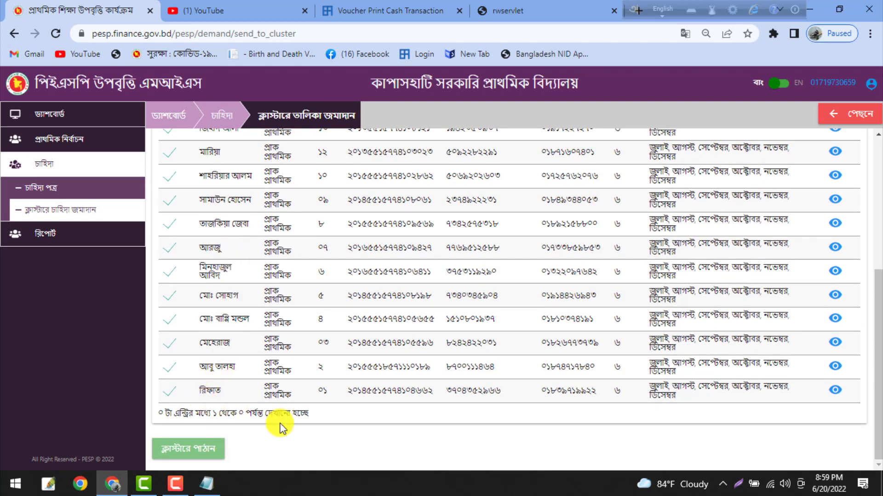
{"action": "scroll", "coordinate": [660, 314], "scroll_direction": "up", "scroll_amount": 3}
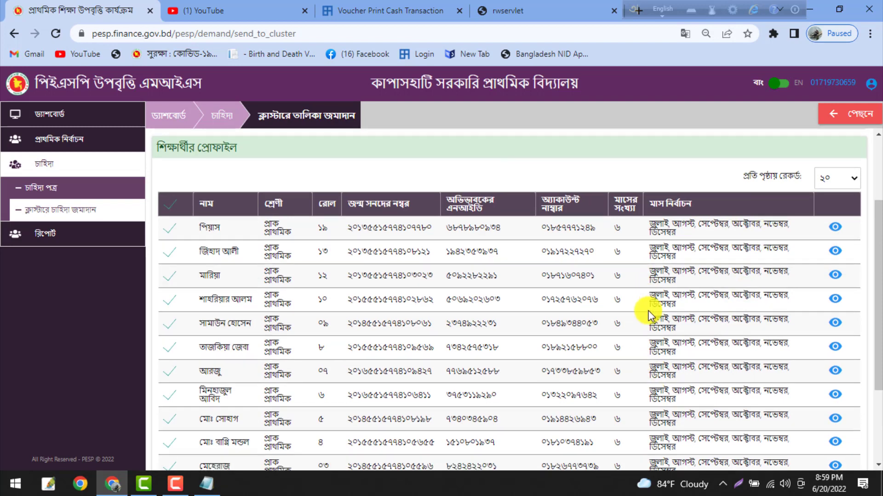
{"action": "scroll", "coordinate": [650, 309], "scroll_direction": "down", "scroll_amount": 3}
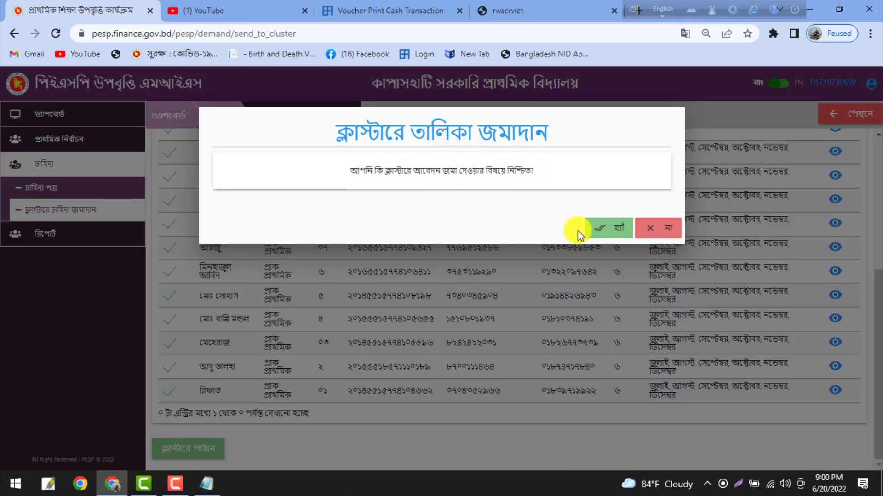
{"action": "left_click", "coordinate": [612, 235]}
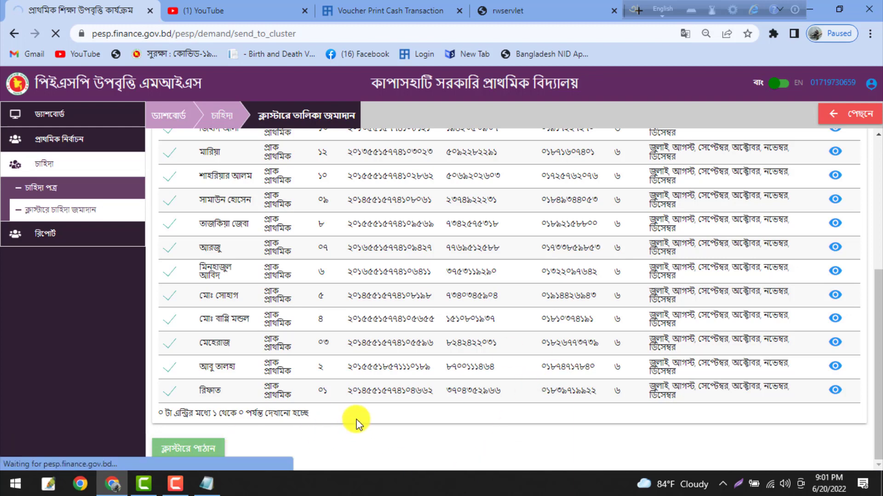
{"action": "scroll", "coordinate": [360, 418], "scroll_direction": "up", "scroll_amount": 1}
{"action": "scroll", "coordinate": [360, 418], "scroll_direction": "down", "scroll_amount": 1}
{"action": "scroll", "coordinate": [491, 289], "scroll_direction": "up", "scroll_amount": 4}
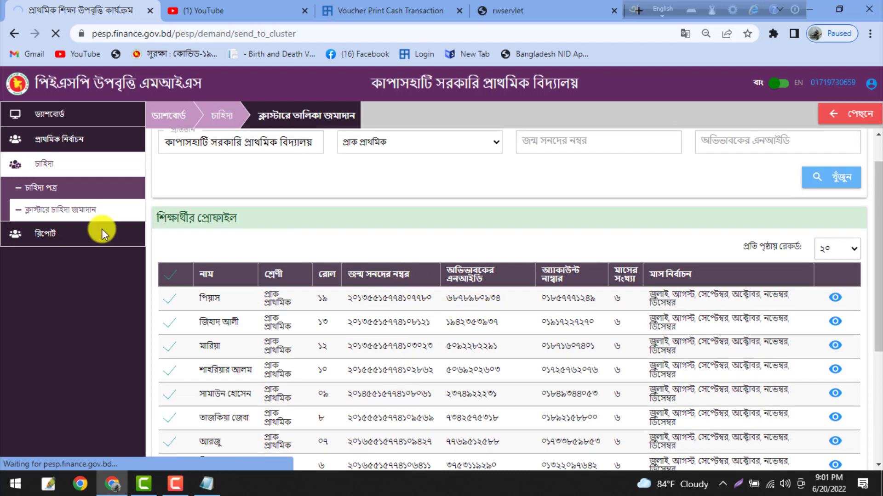
{"action": "left_click", "coordinate": [75, 193]}
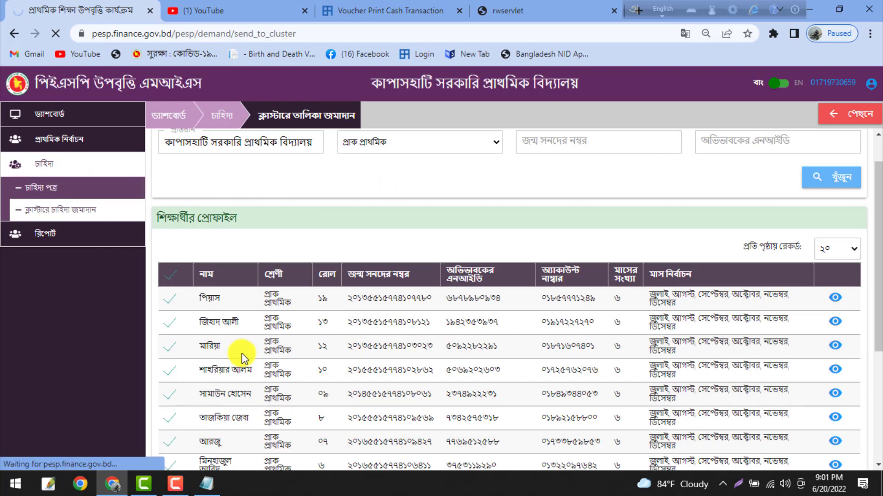
{"action": "scroll", "coordinate": [216, 437], "scroll_direction": "down", "scroll_amount": 4}
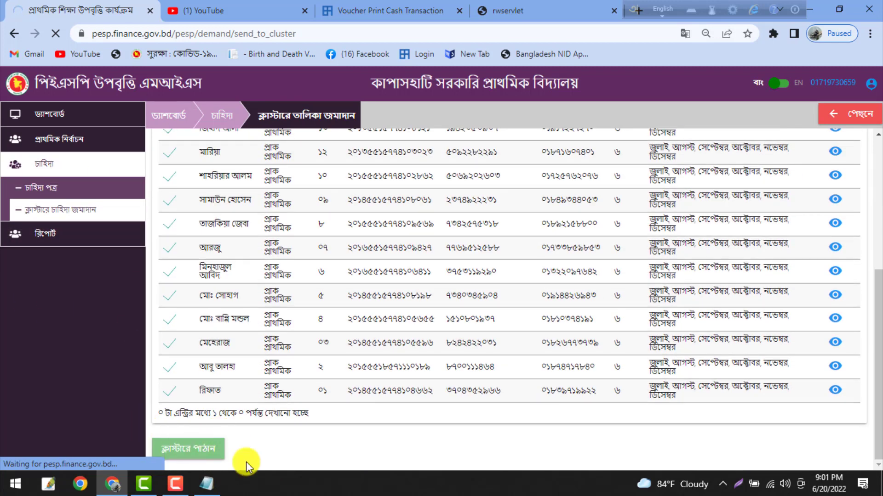